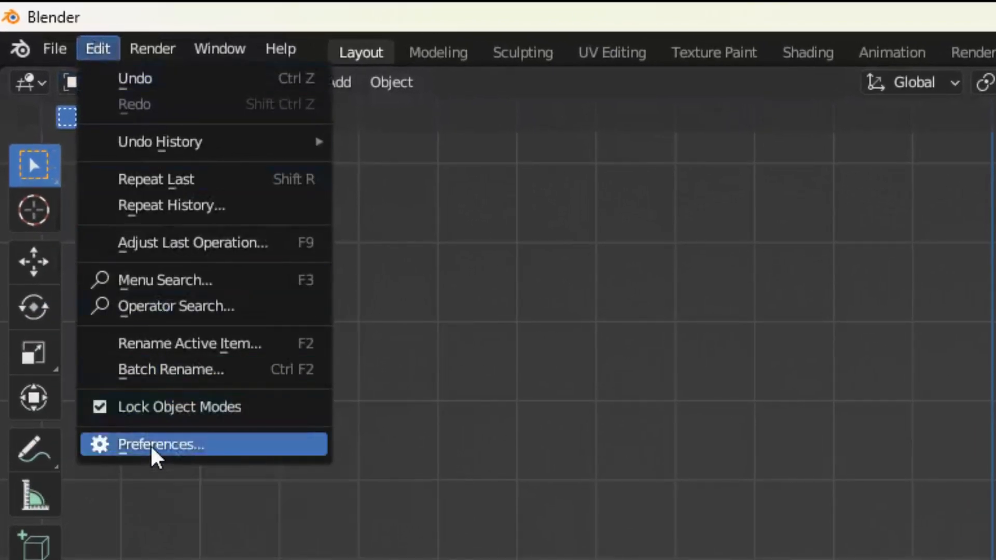
Review the keyboard and mouse emulation options in the Input preferences, leaving the preferences closed
click(151, 444)
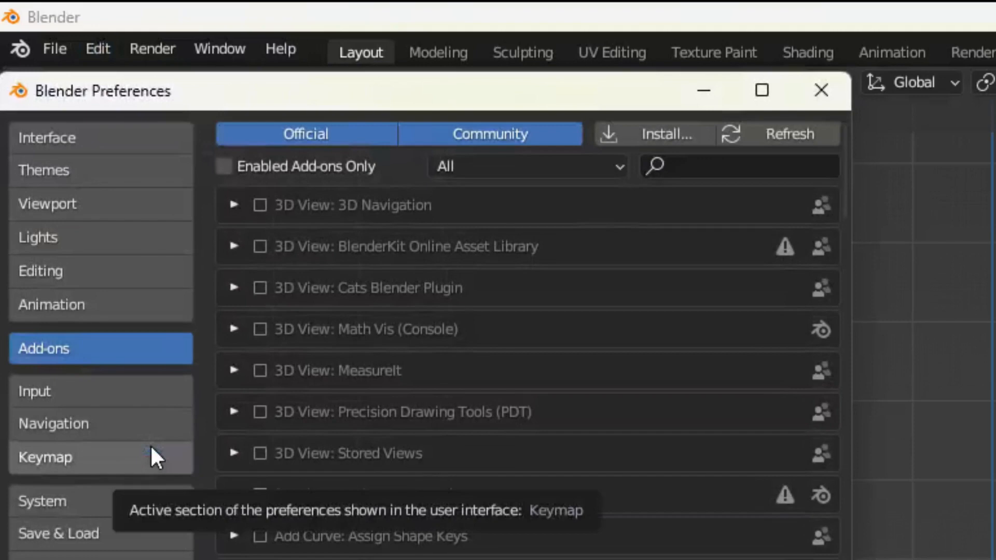
click(51, 387)
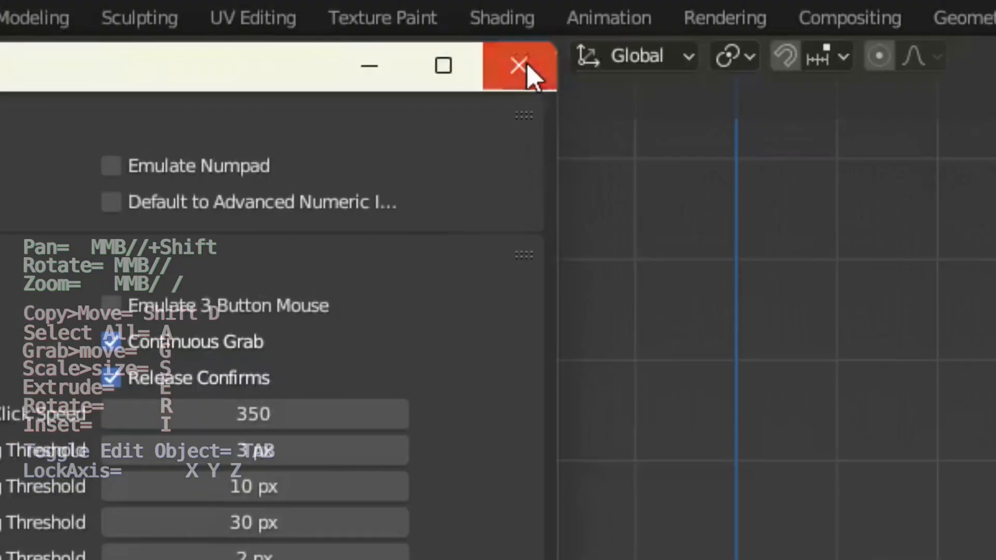
click(821, 90)
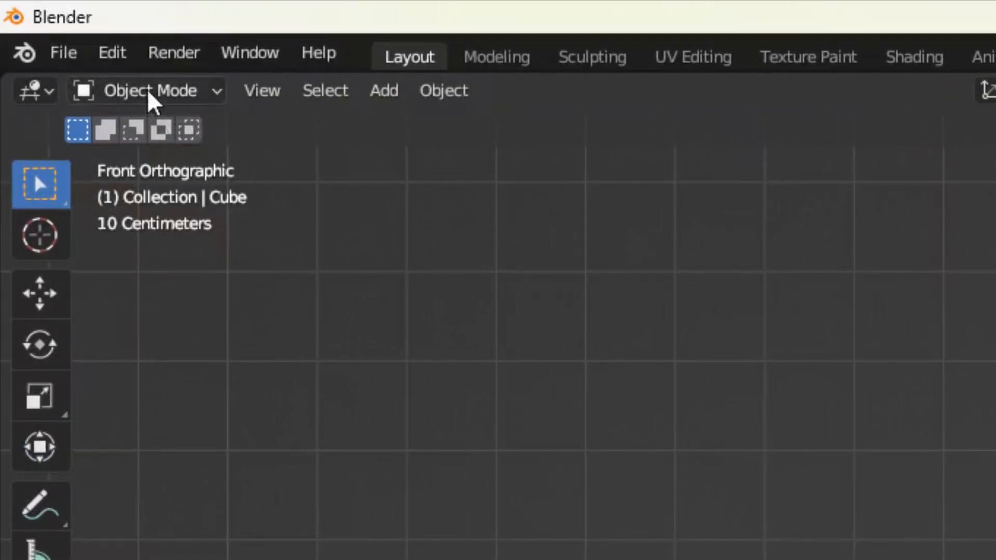
Put the default cube in Edit Mode with face selection and select all of its faces
click(147, 89)
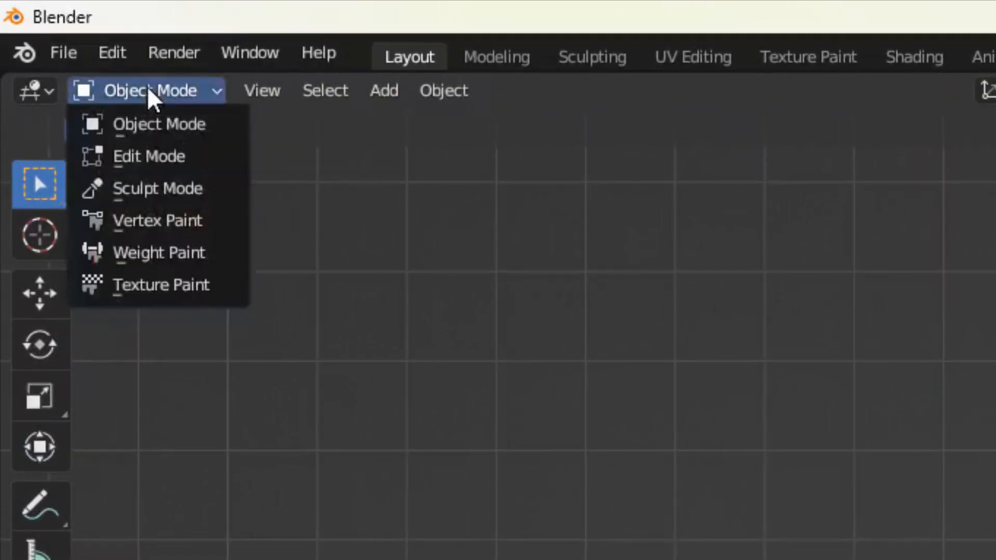
click(151, 155)
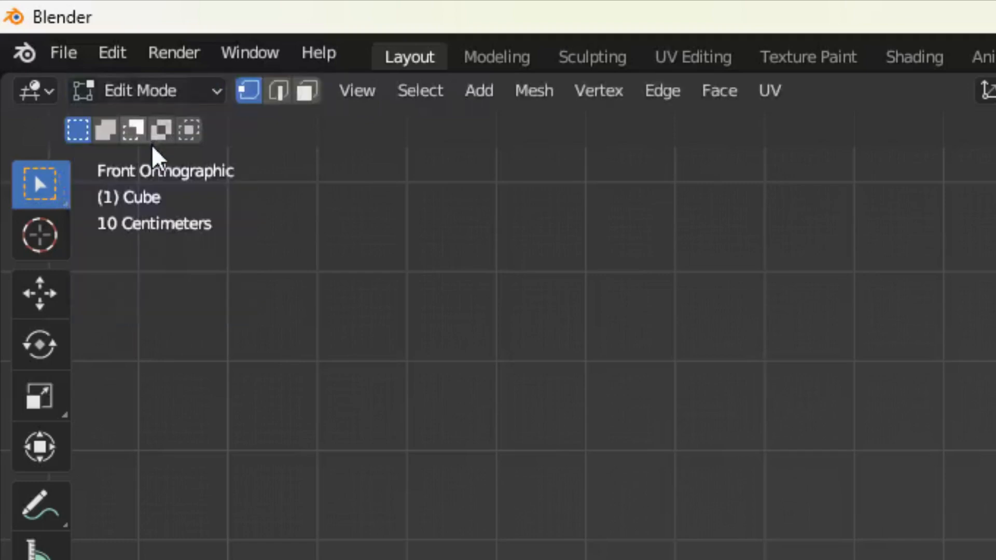
click(307, 89)
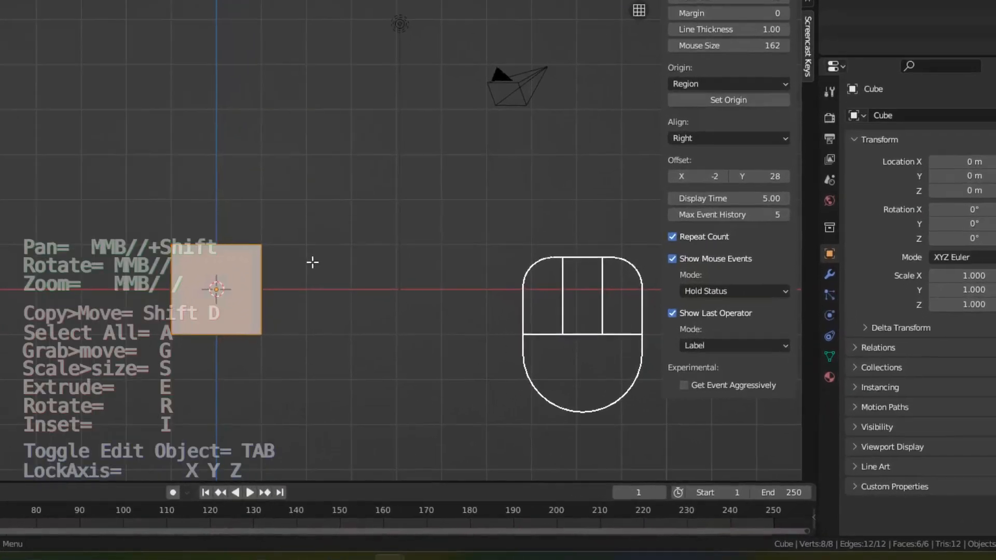
key(a)
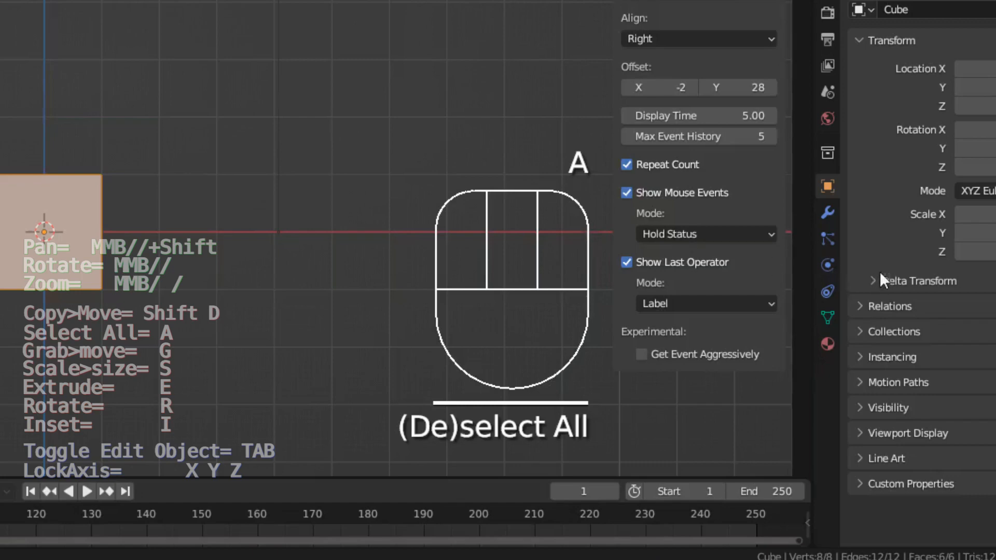
Add a Mirror modifier to the cube
click(824, 213)
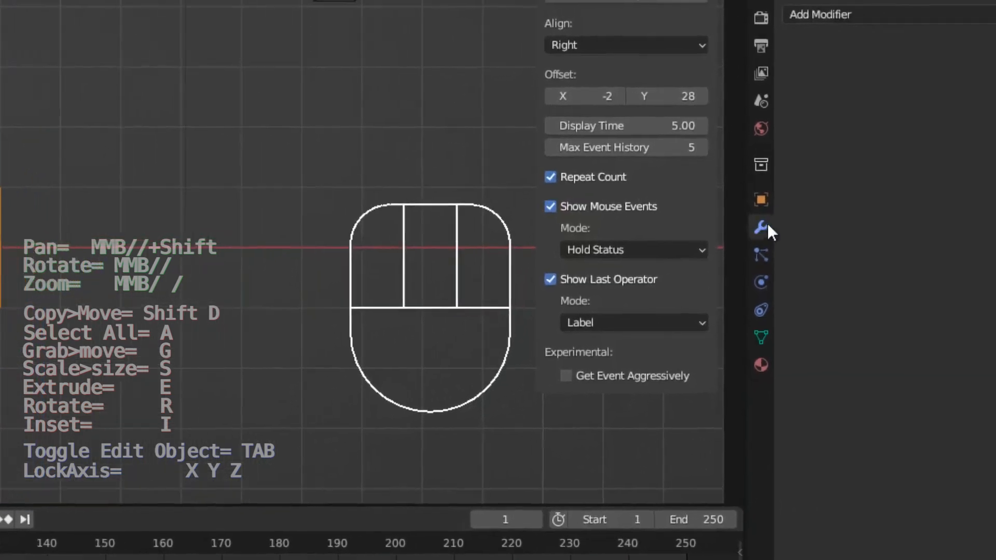
click(892, 14)
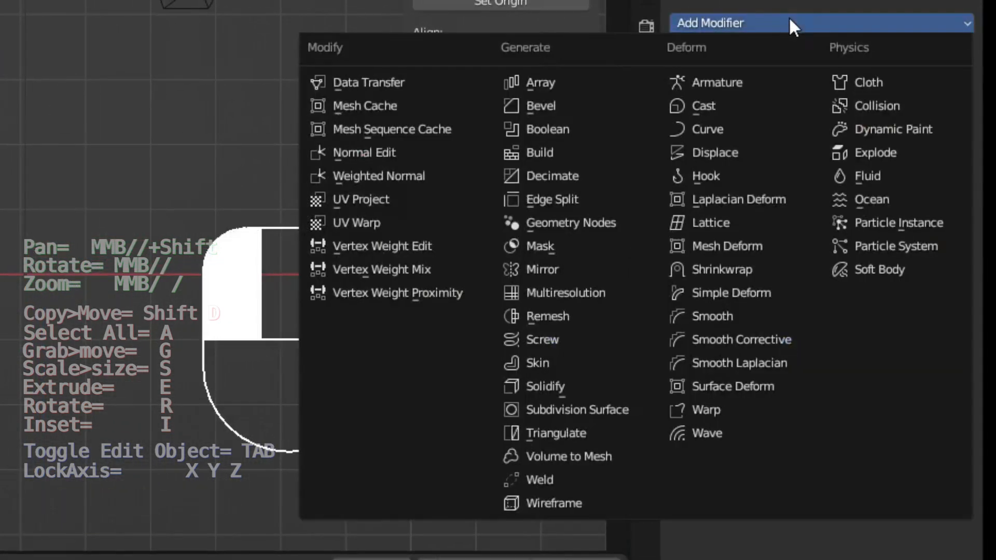
click(581, 264)
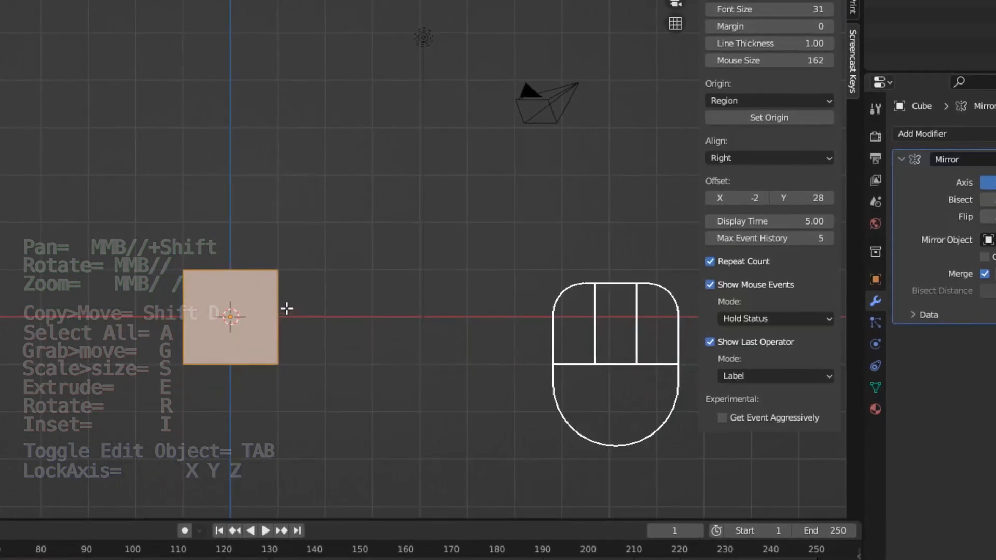
Move the cube's mesh along the X axis clear of the centre line and enable Clipping on the Mirror modifier
key(g)
key(x)
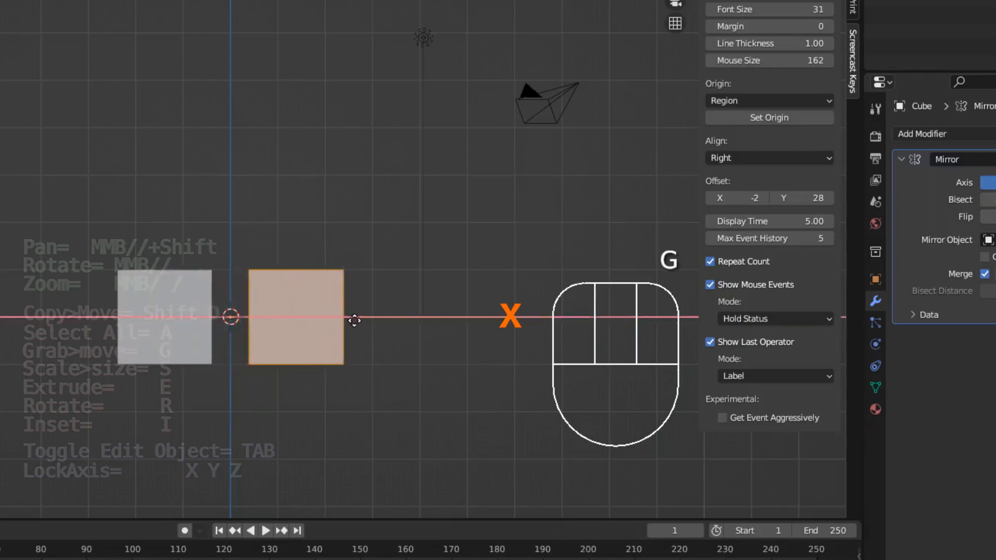
click(384, 322)
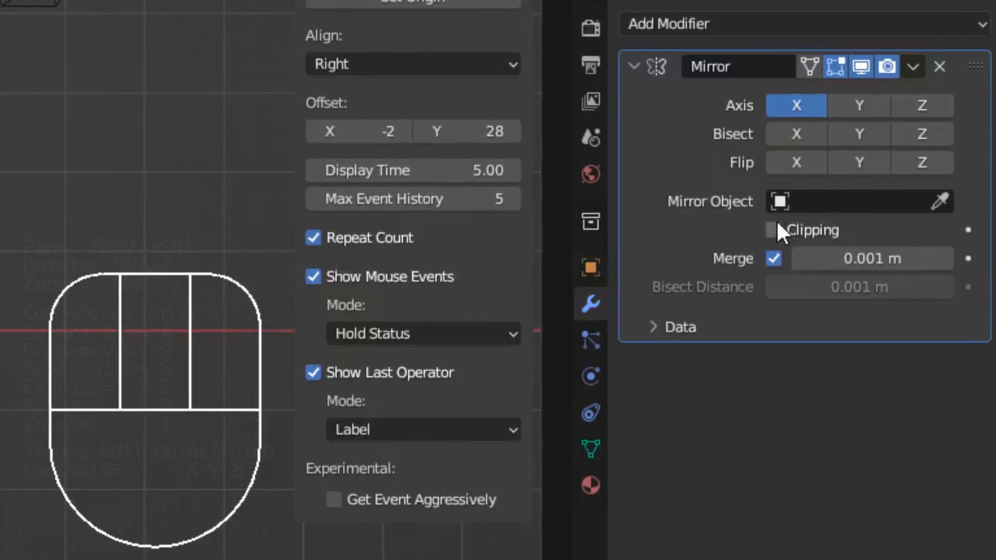
click(777, 226)
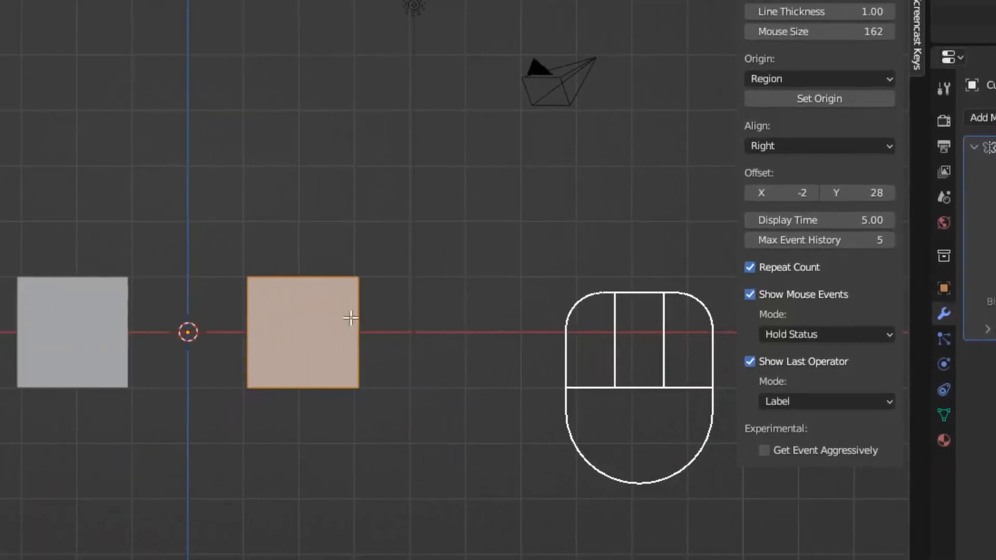
Extrude the cube's top face upward three times, about one cube height each, to form a four-segment column
middle_drag(521, 309, 527, 284)
click(526, 283)
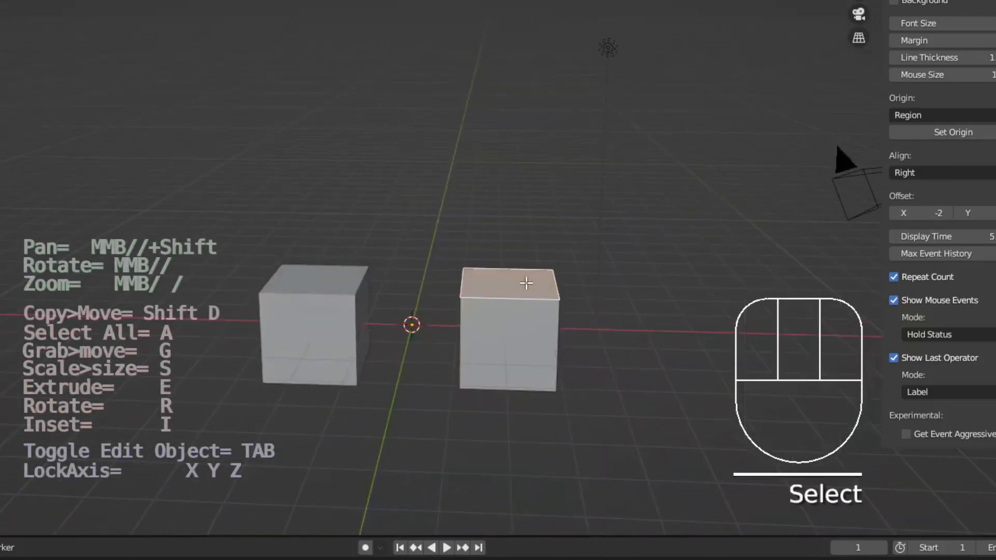
key(e)
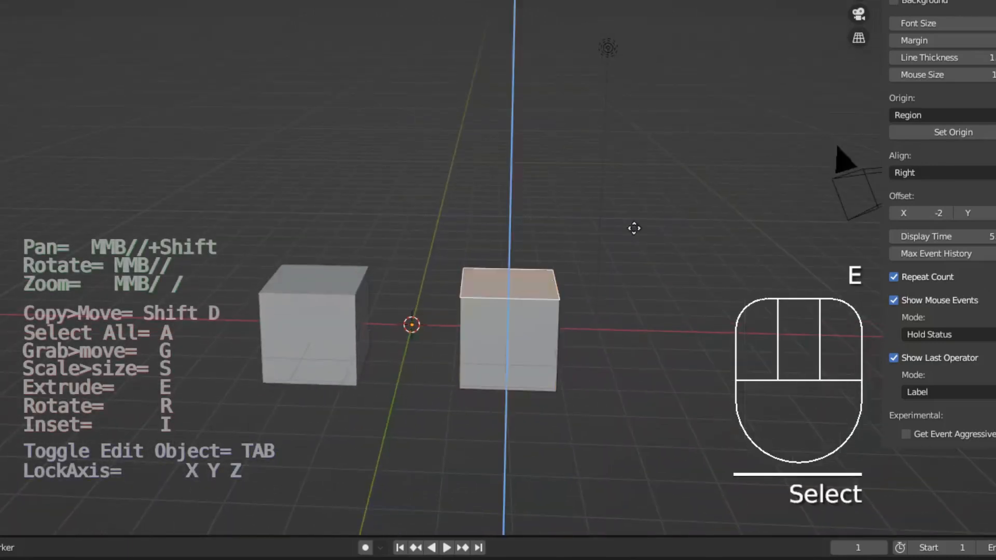
click(636, 150)
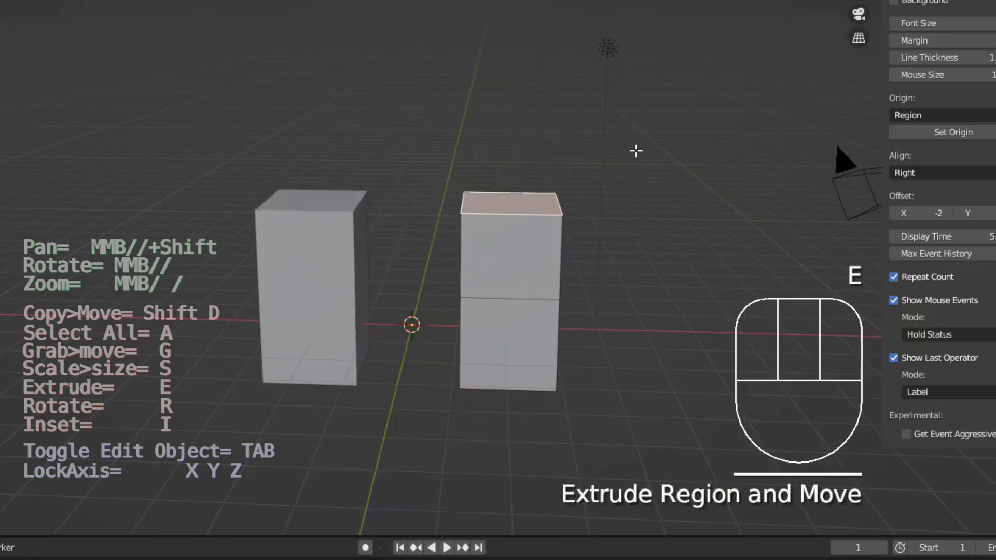
key(e)
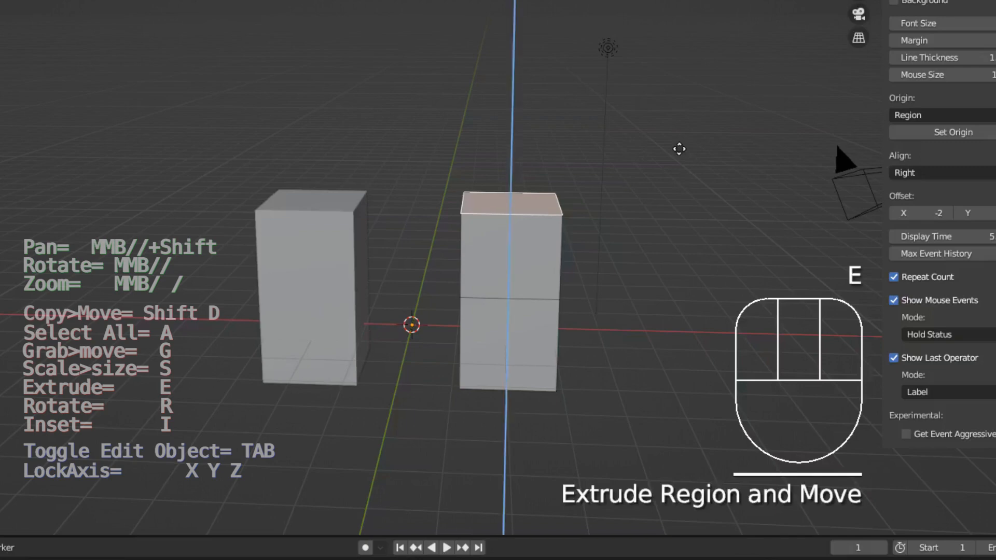
click(645, 70)
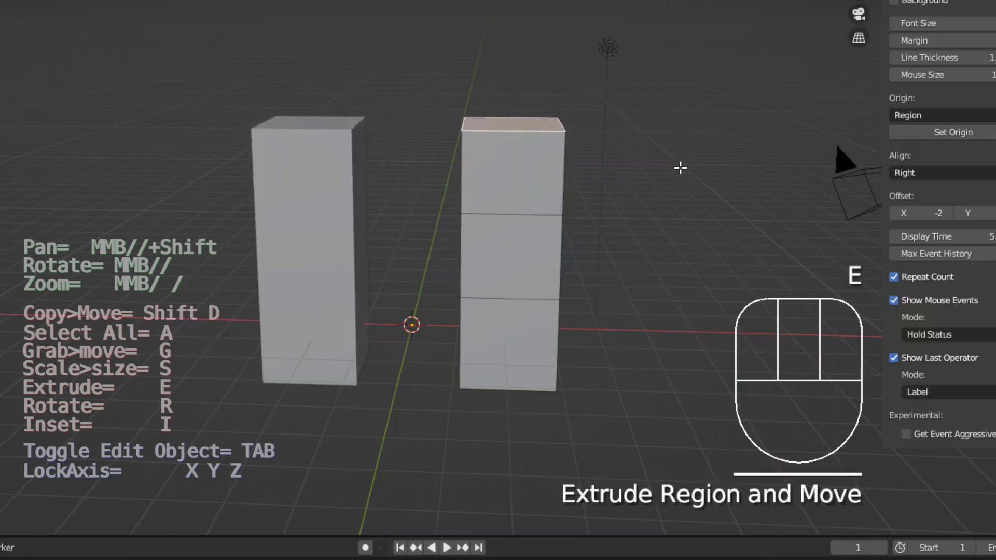
key(e)
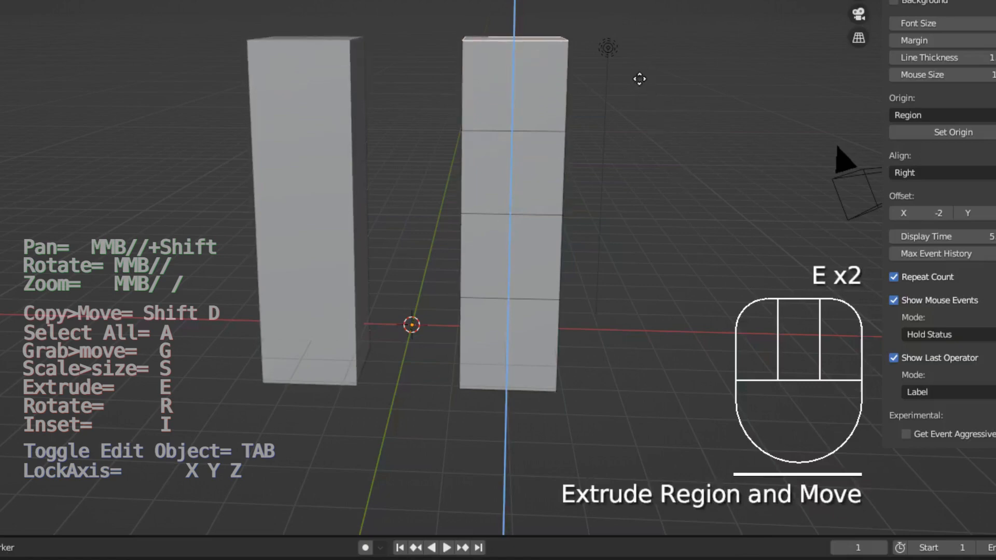
click(639, 78)
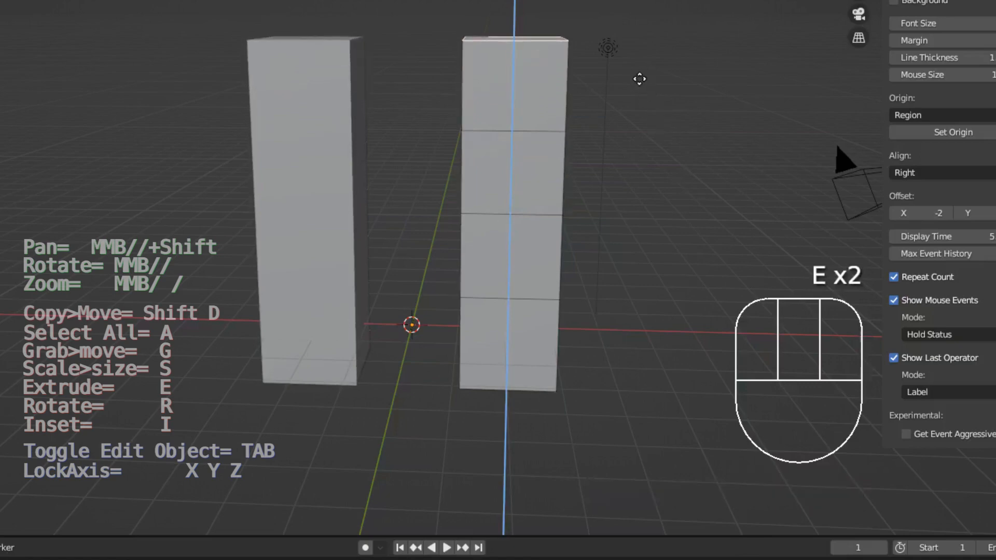
Extrude the inner side face of the column's top segment to the centre line to join the mirrored columns
middle_drag(347, 215, 479, 134)
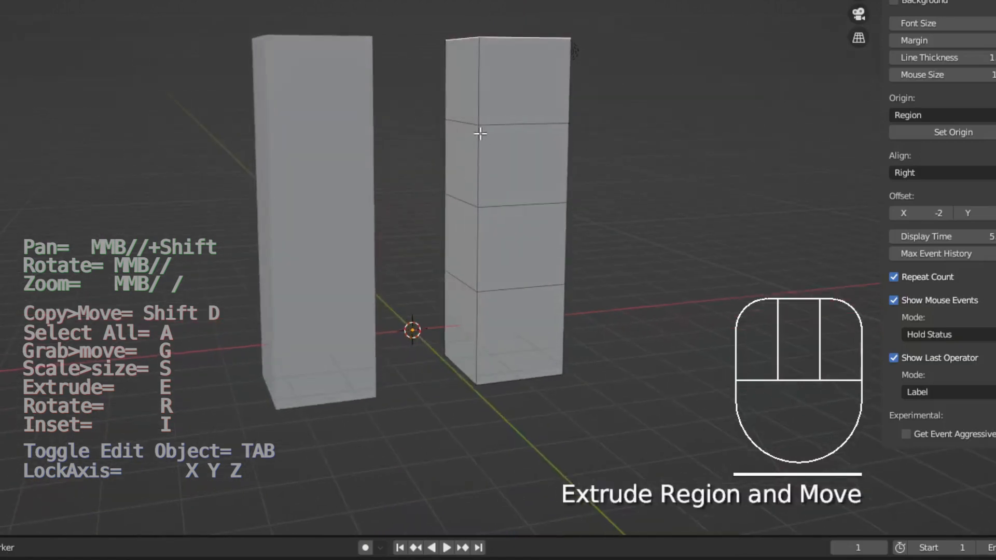
click(455, 83)
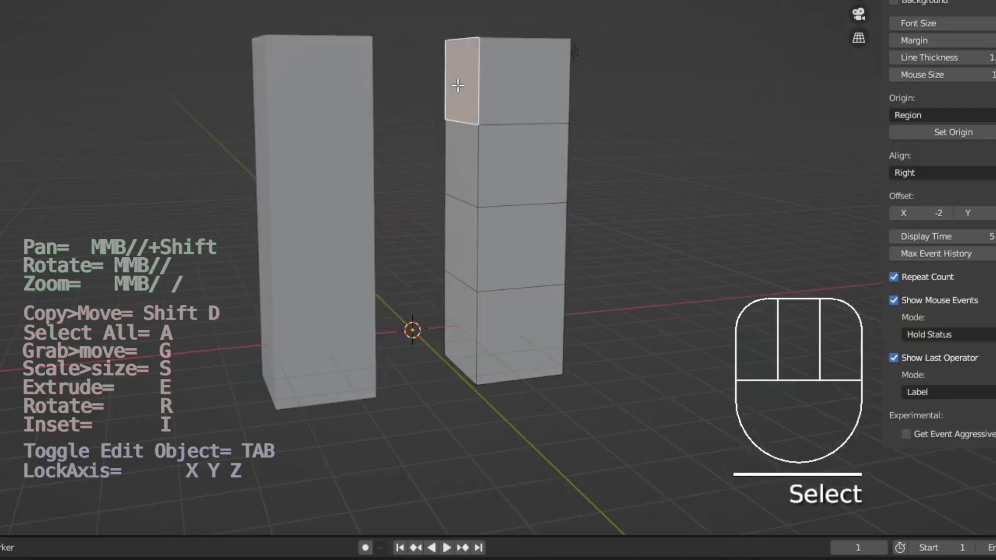
key(e)
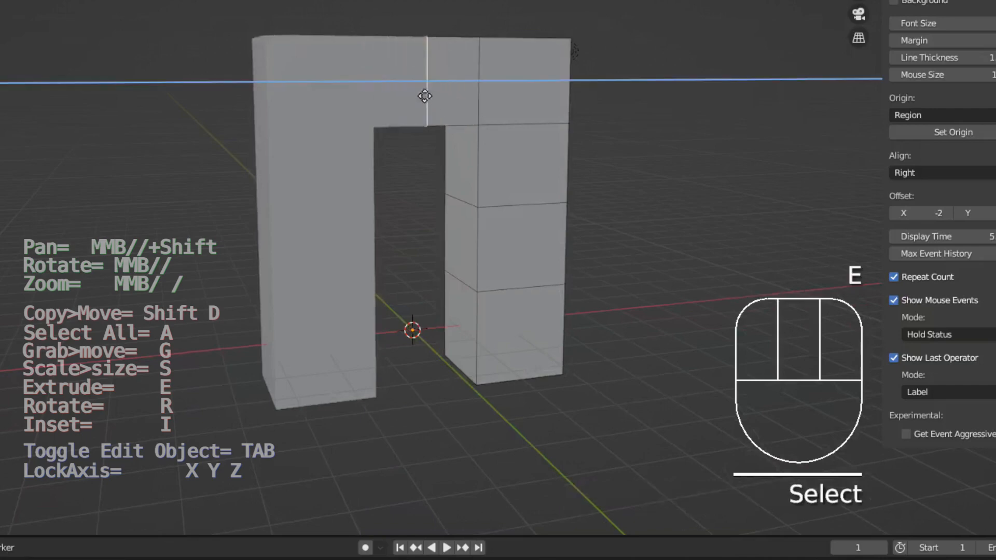
click(389, 80)
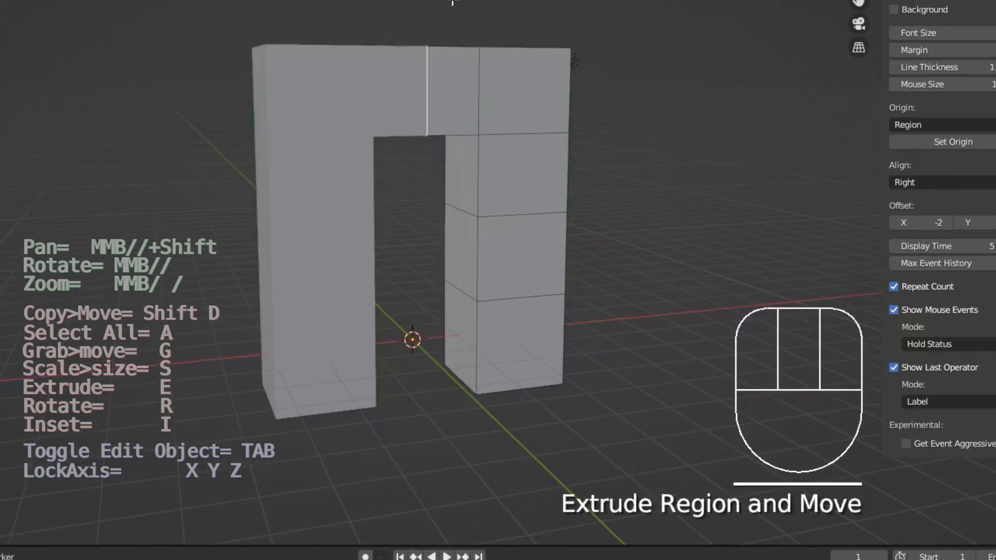
Extrude the two top faces of the editable half upward by about half a segment
middle_drag(419, 26, 443, 88)
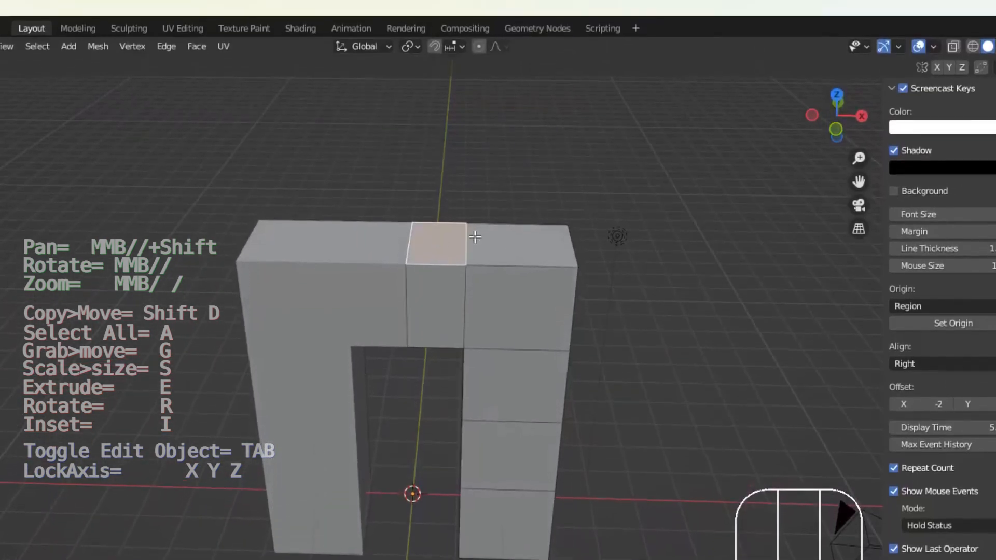
shift+click(529, 207)
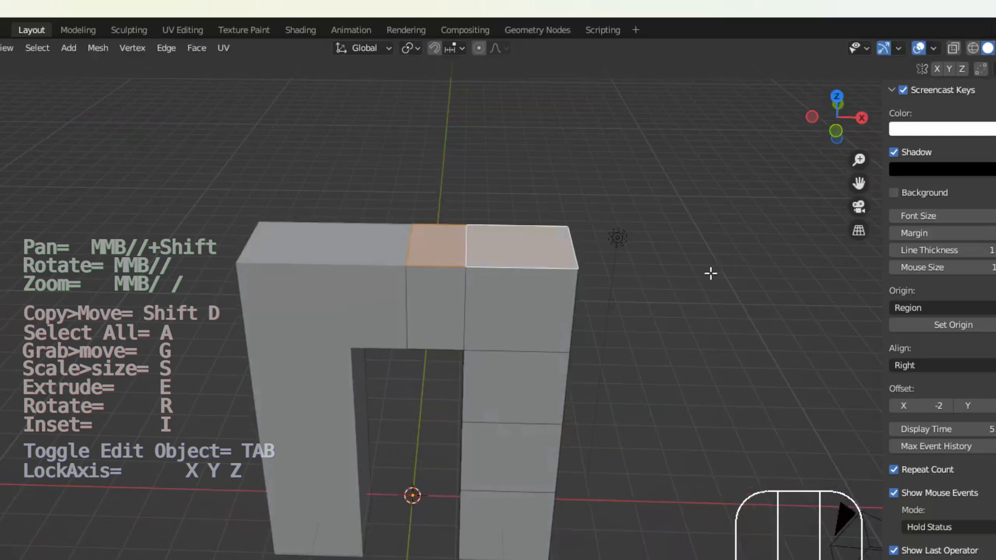
key(e)
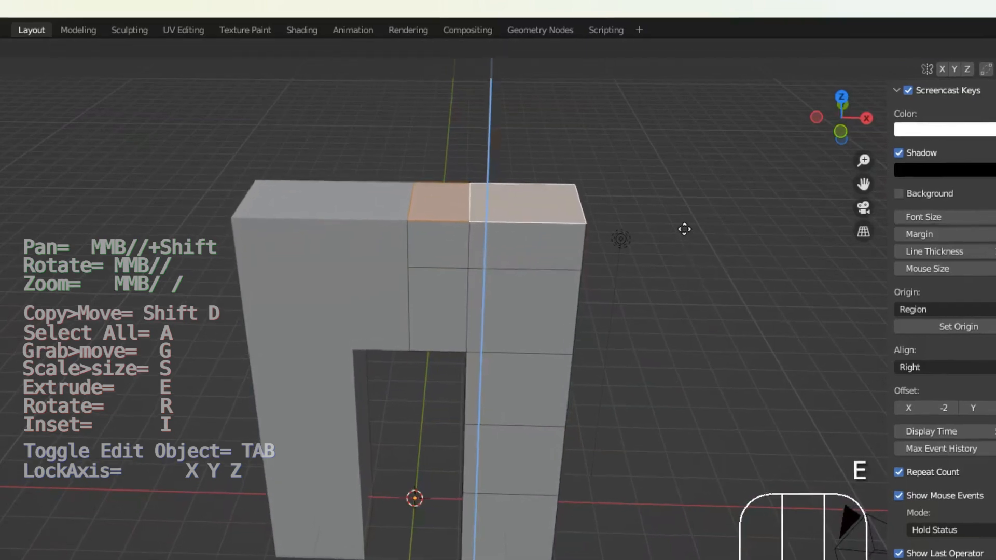
click(718, 238)
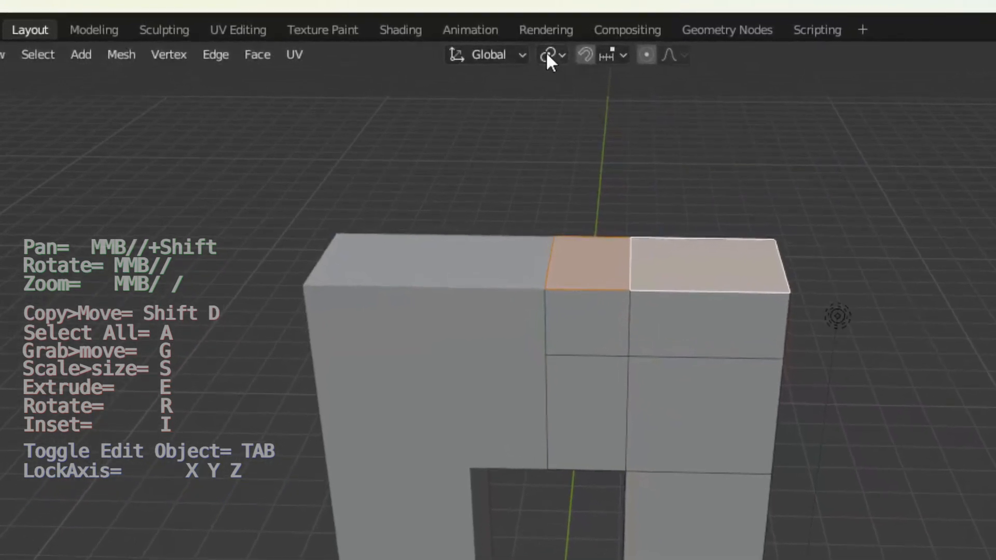
Set the transform pivot point to 3D Cursor and scale the top faces inward along X to slope the arch's shoulders
click(549, 53)
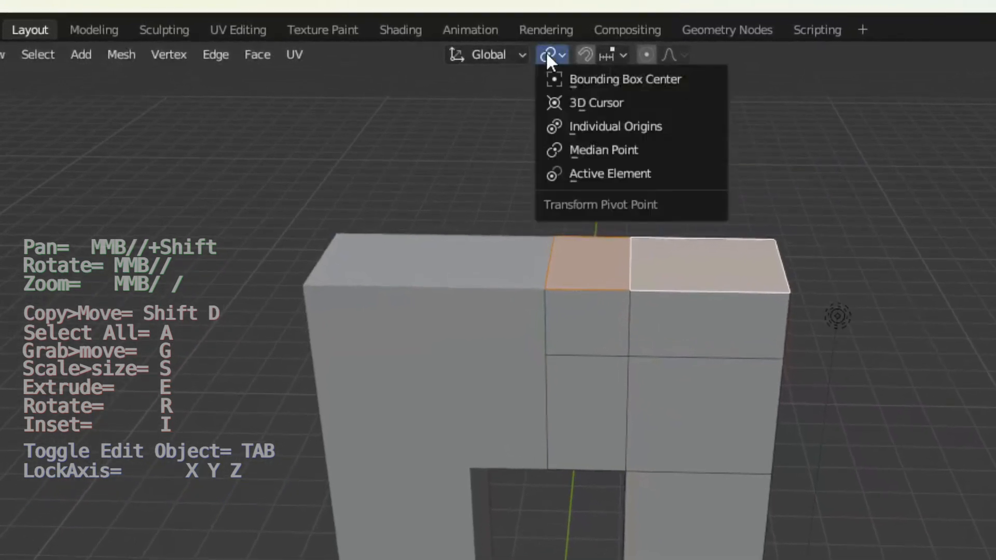
click(602, 103)
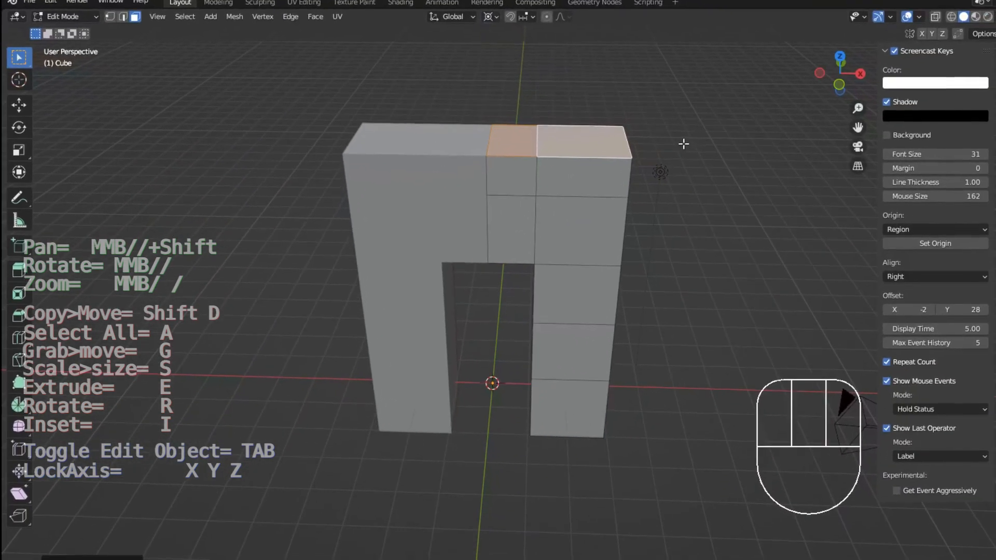
key(s)
key(x)
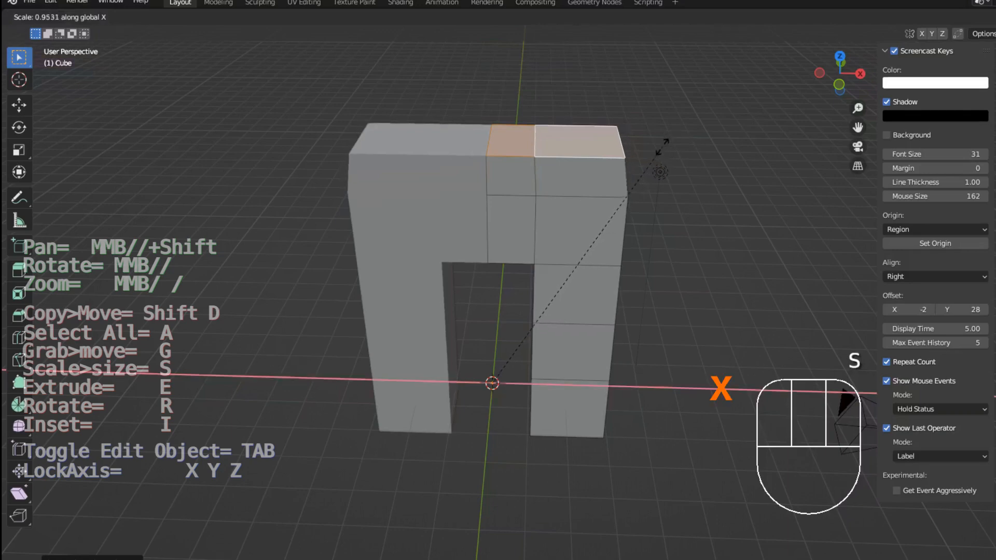
click(567, 223)
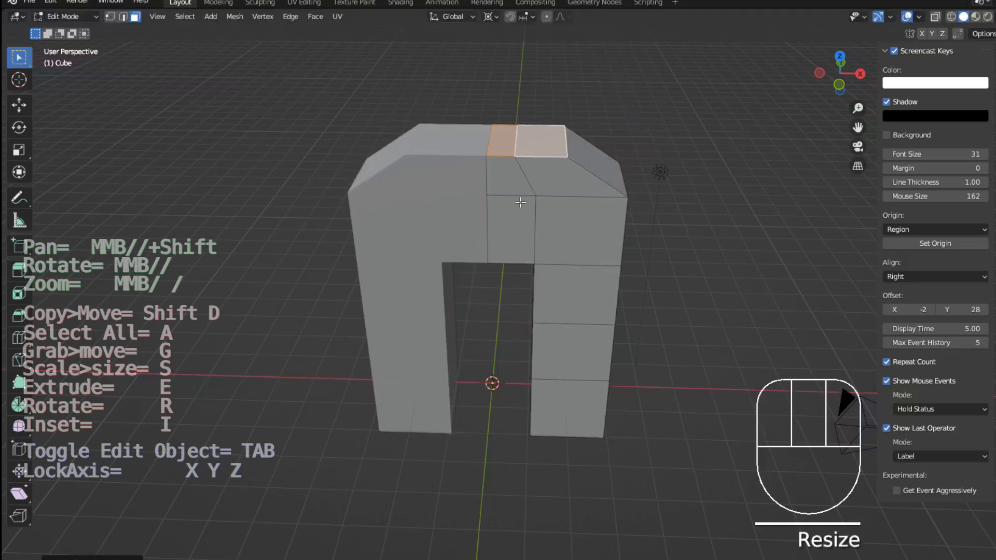
Extrude the arch's two top faces upward in three successive segments, the last about 1.8 m tall, to form a torso
scroll(580, 276, down, 2)
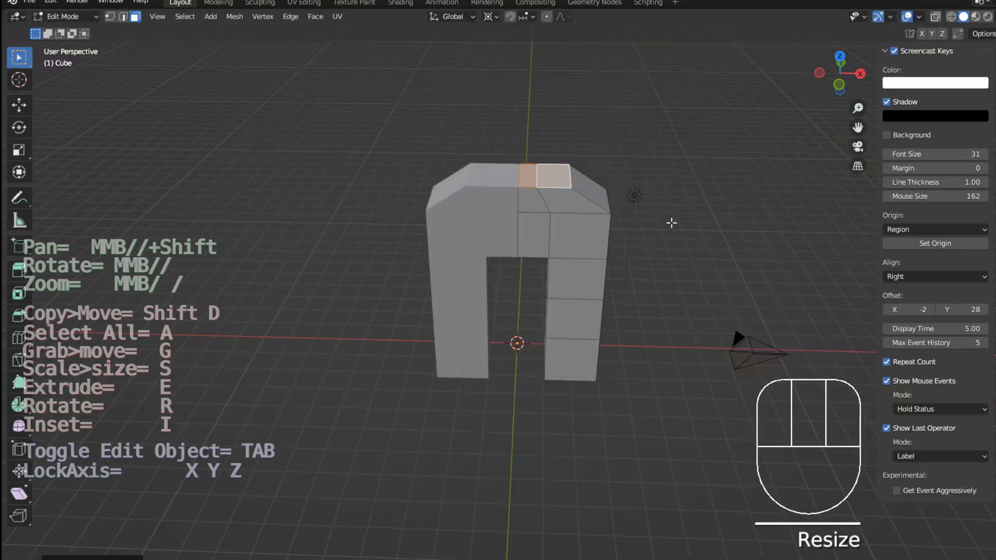
shift+middle_drag(671, 176, 639, 277)
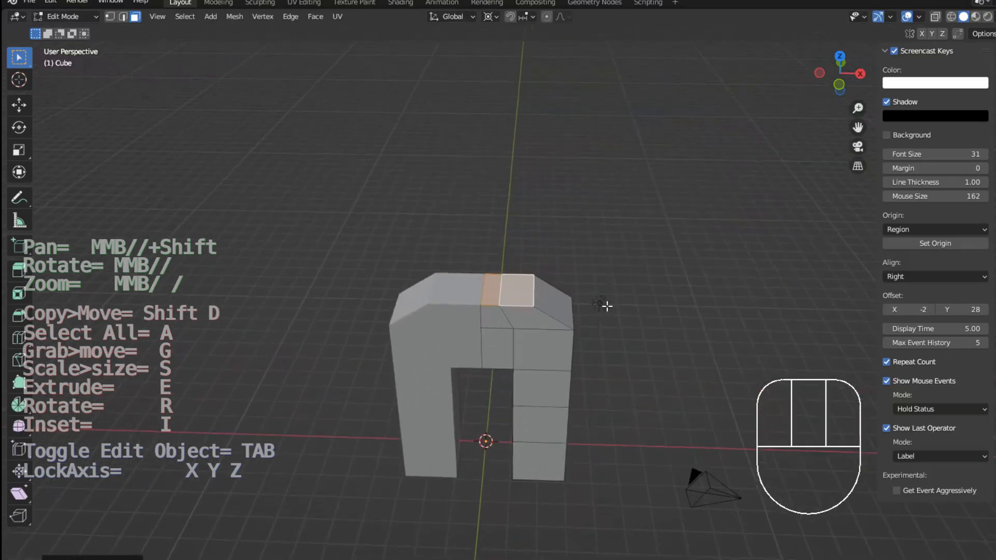
middle_drag(605, 308, 599, 286)
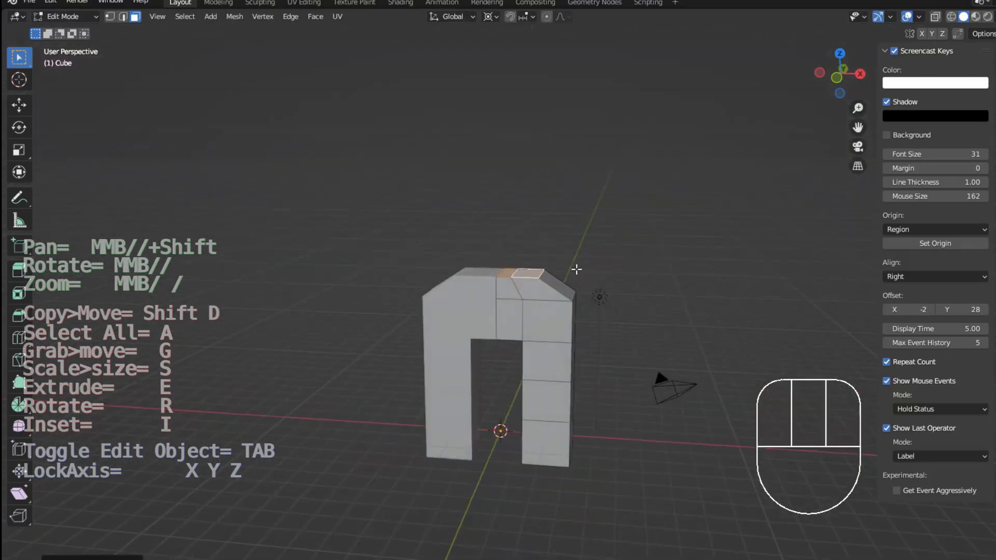
key(e)
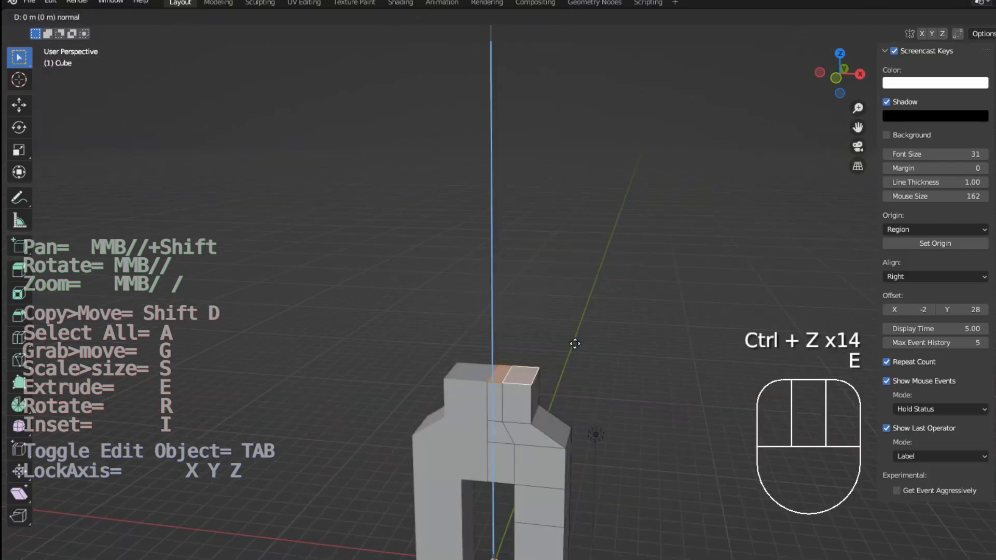
click(571, 311)
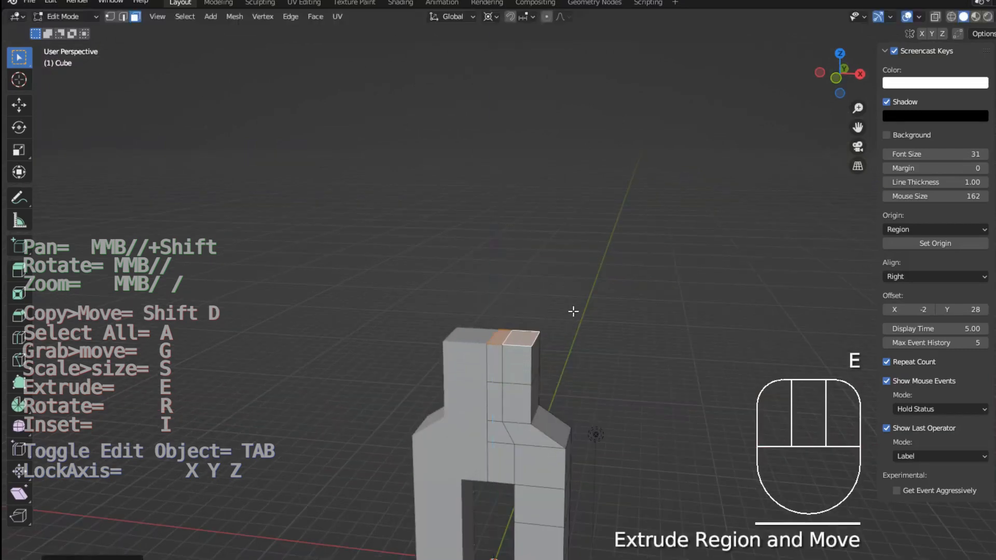
key(e)
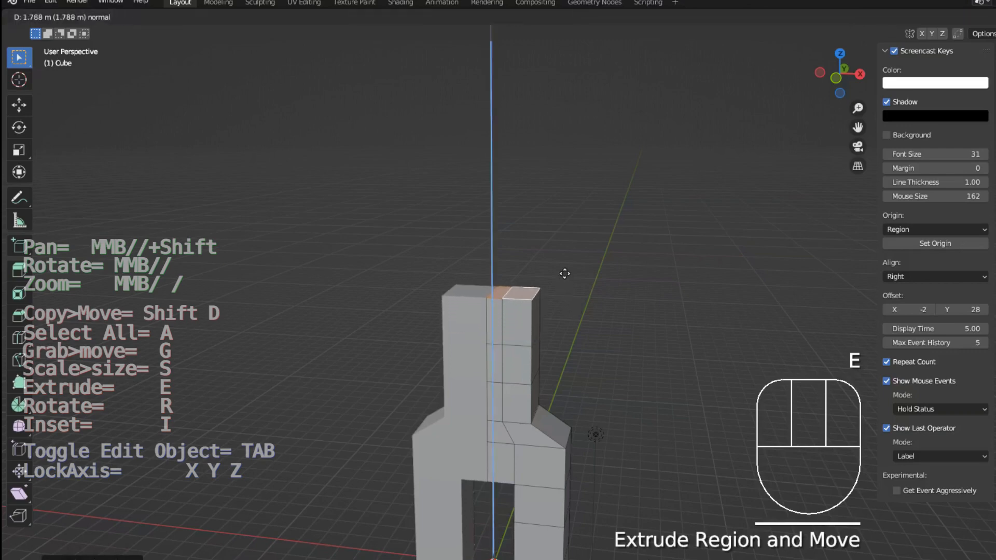
click(565, 274)
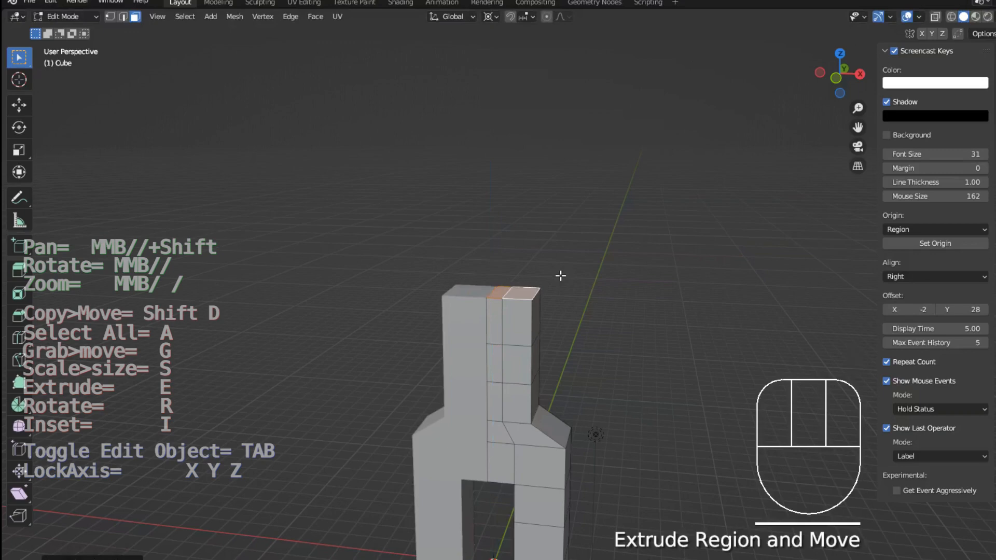
Extrude the torso's top faces up about 0.34 m and scale them inward along X to roughly half width for sloped shoulders
key(e)
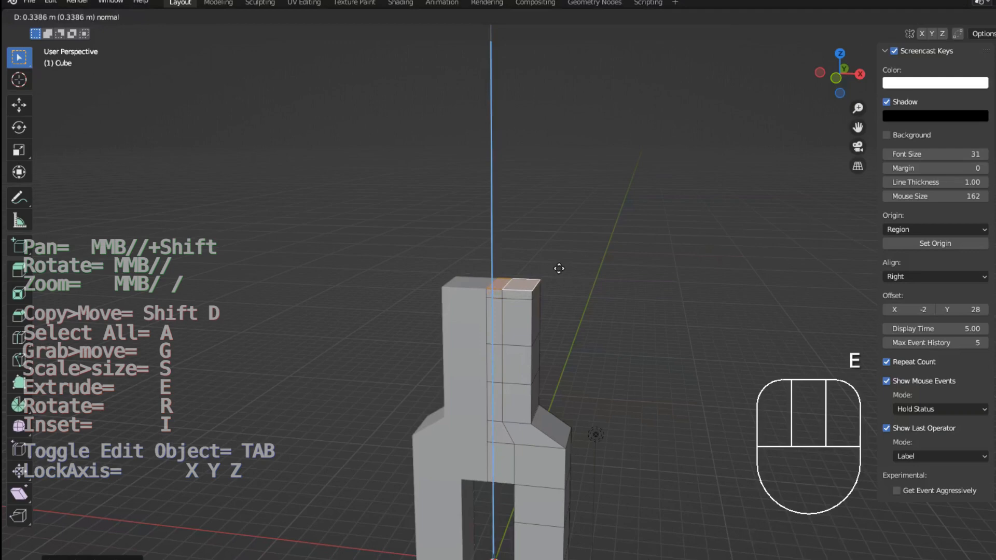
click(559, 268)
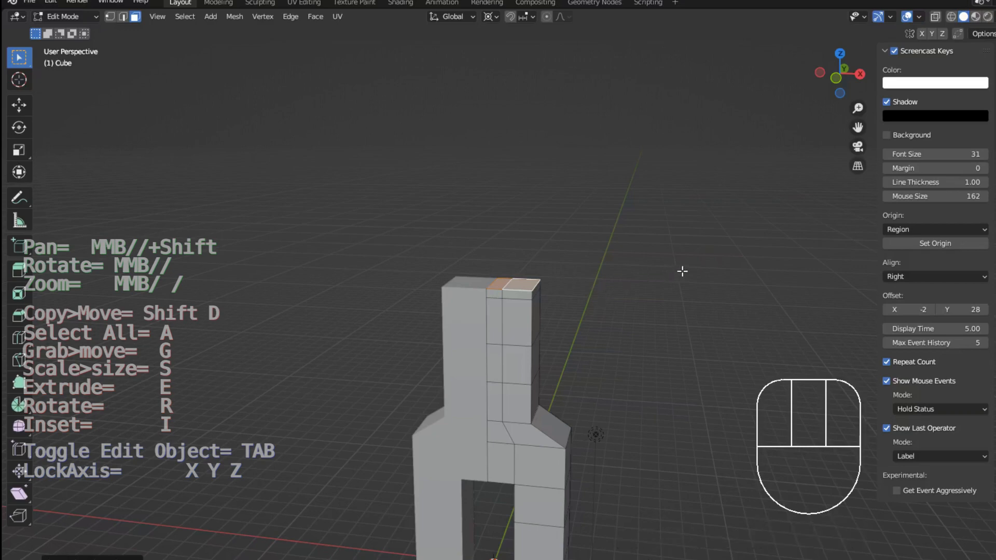
key(s)
key(x)
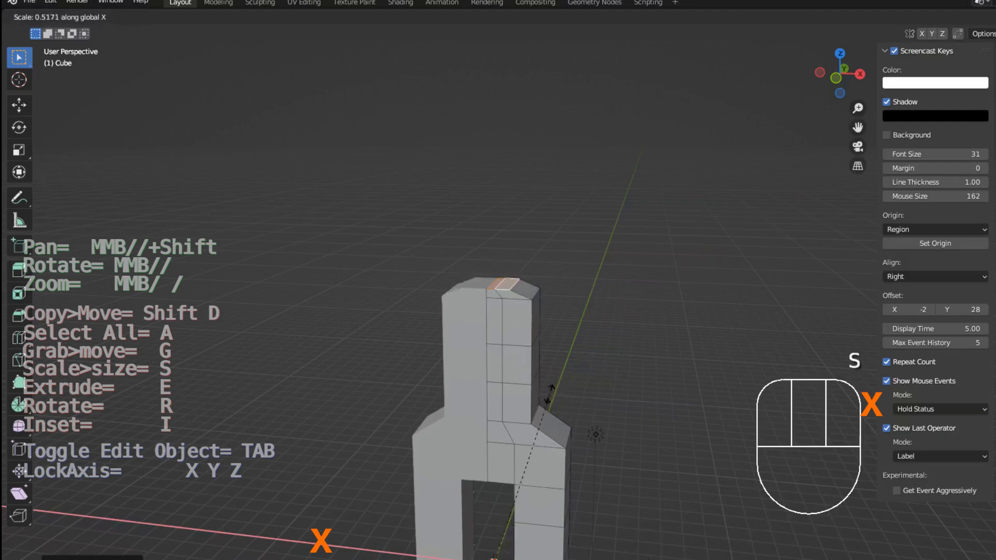
click(530, 415)
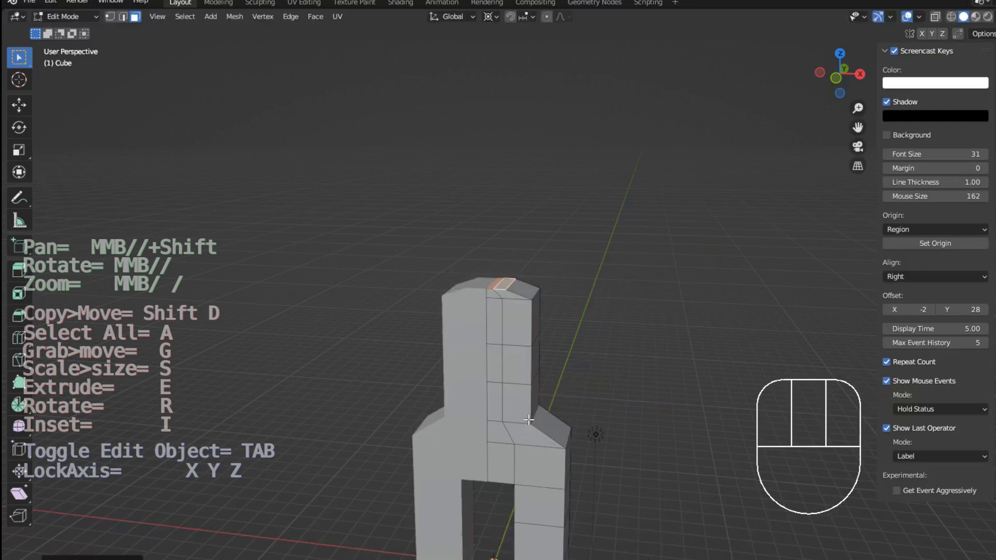
Extrude the narrowed top faces upward into a short neck and scale the uppermost faces outward along X to flare the head's base
key(e)
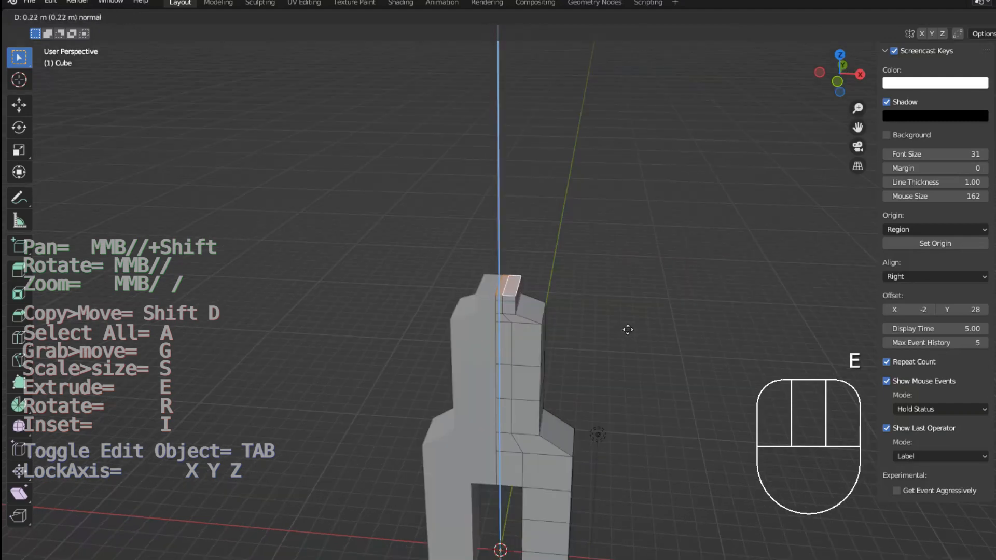
click(631, 326)
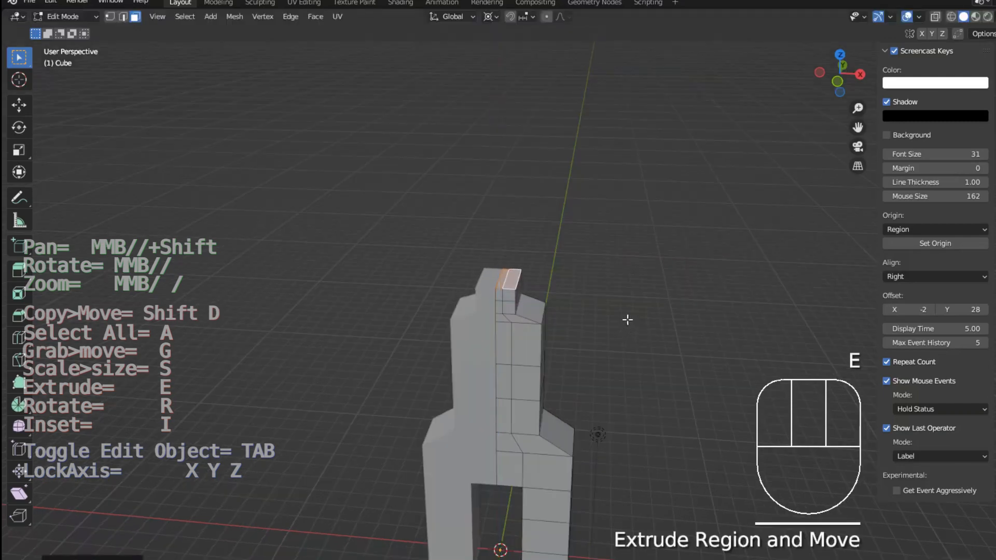
key(s)
key(x)
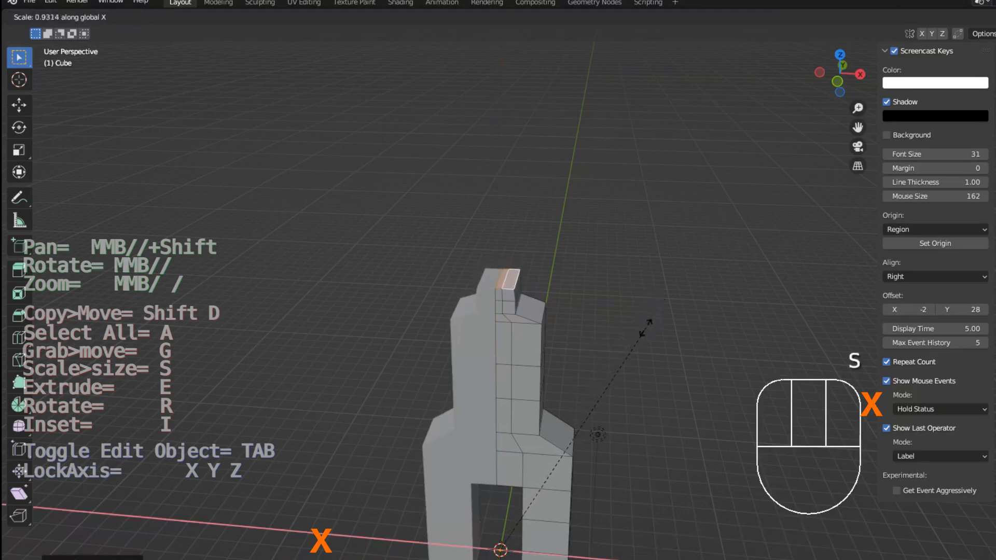
click(776, 145)
Select both top faces of the flared head base and scale them slightly outward along Y
middle_drag(660, 278, 577, 312)
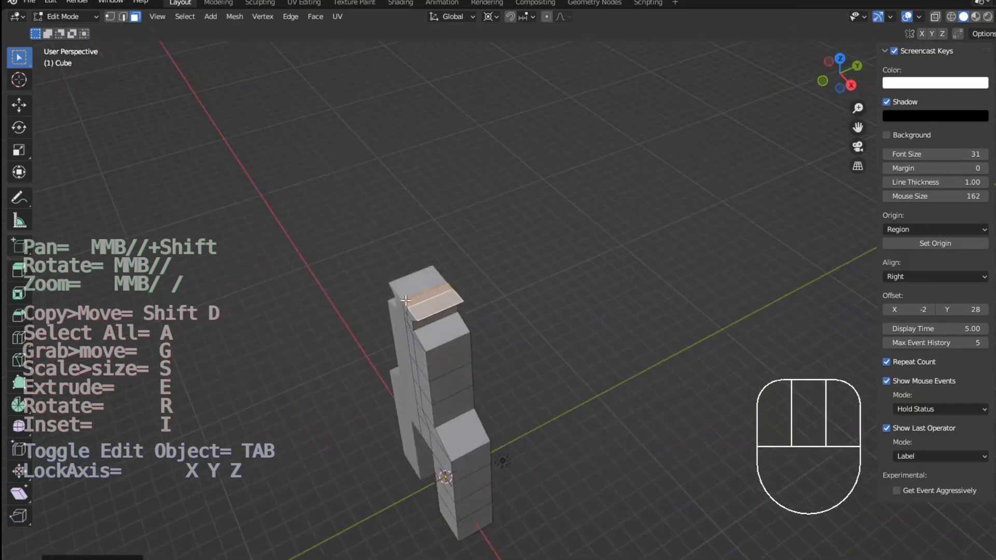
mouse_move(506, 320)
middle_down()
mouse_move(583, 254)
mouse_move(525, 314)
middle_up()
scroll(410, 311, up, 2)
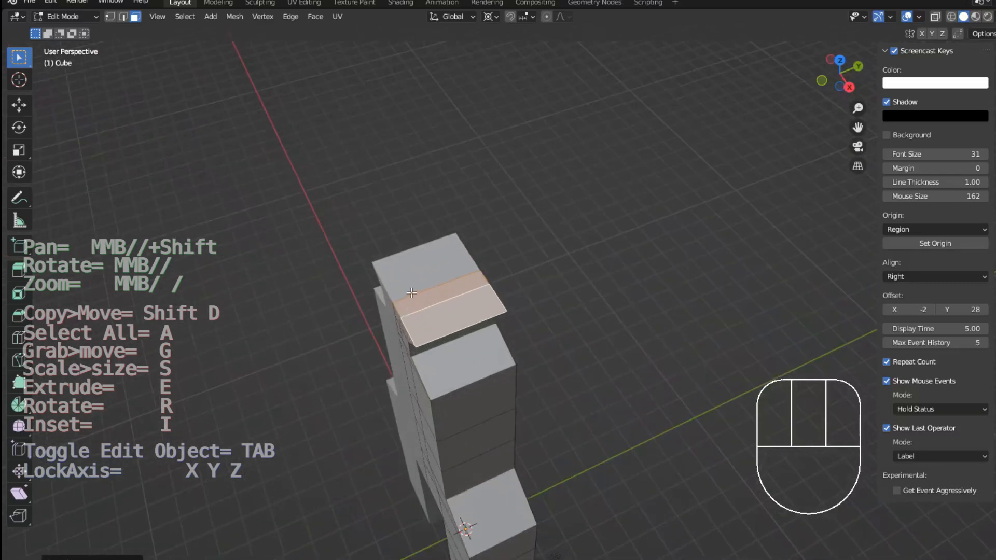
click(422, 296)
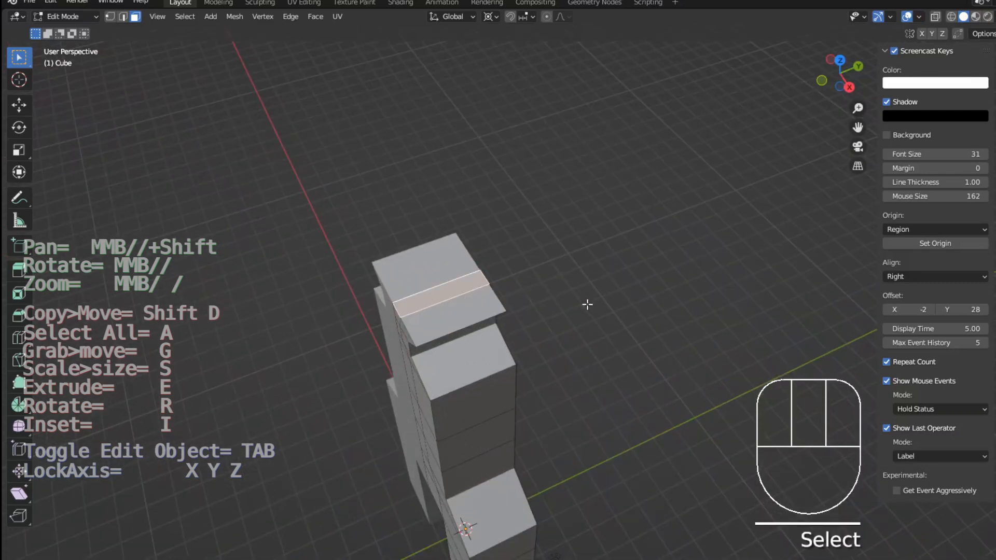
shift+click(444, 310)
key(s)
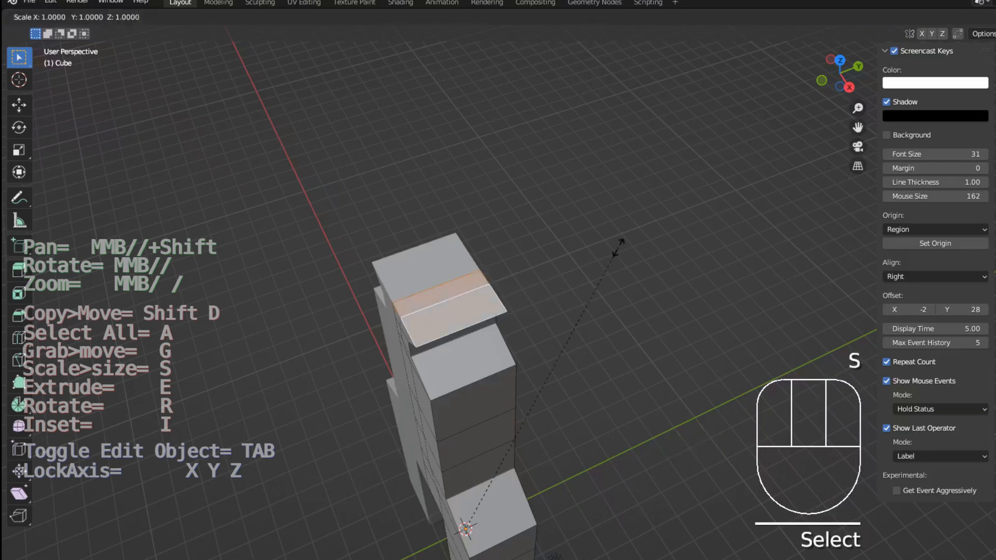
key(y)
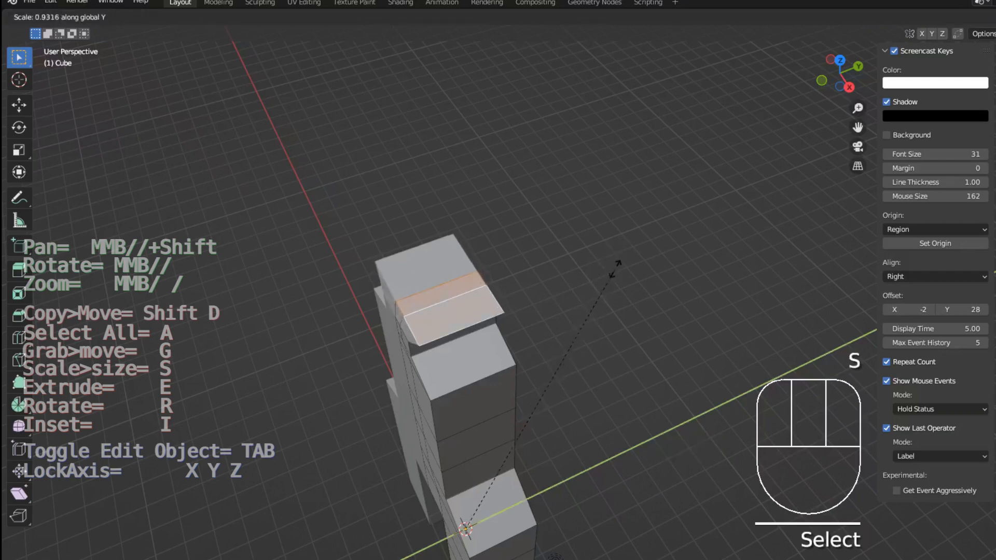
click(631, 223)
Extrude the two flared top faces upward about 2 m to form the head block
middle_drag(631, 222, 625, 296)
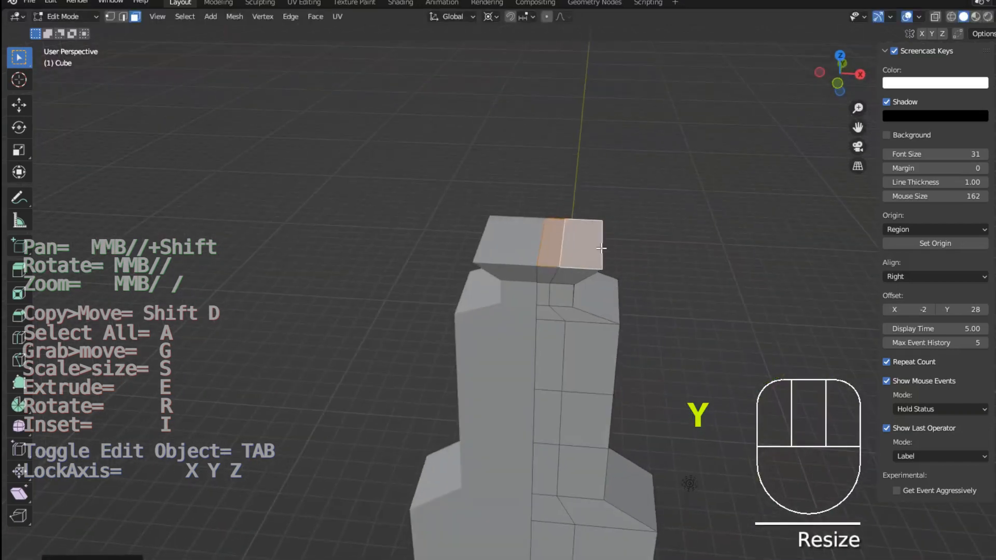
key(e)
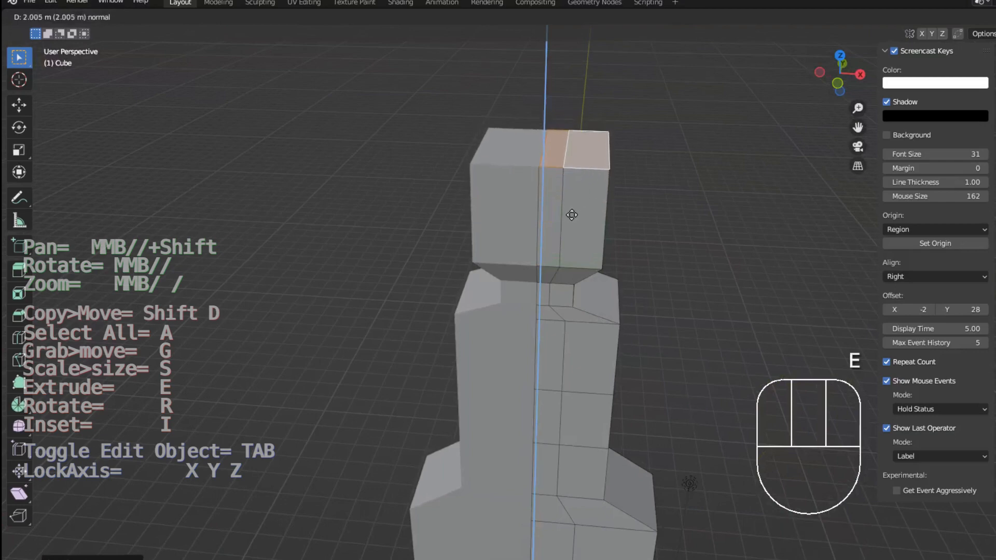
click(571, 215)
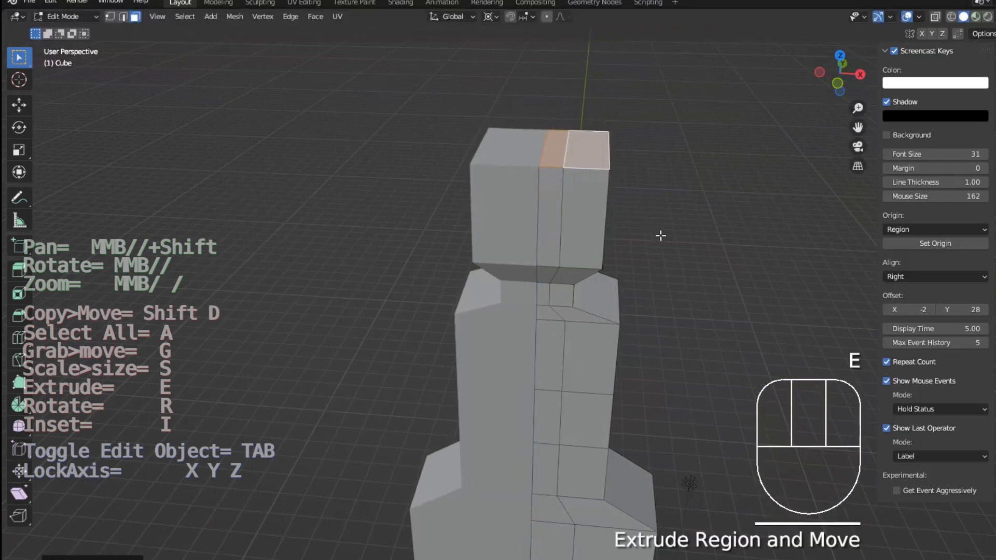
Try a short upward extrusion of the head's top faces, followed by a second extrusion along X
key(e)
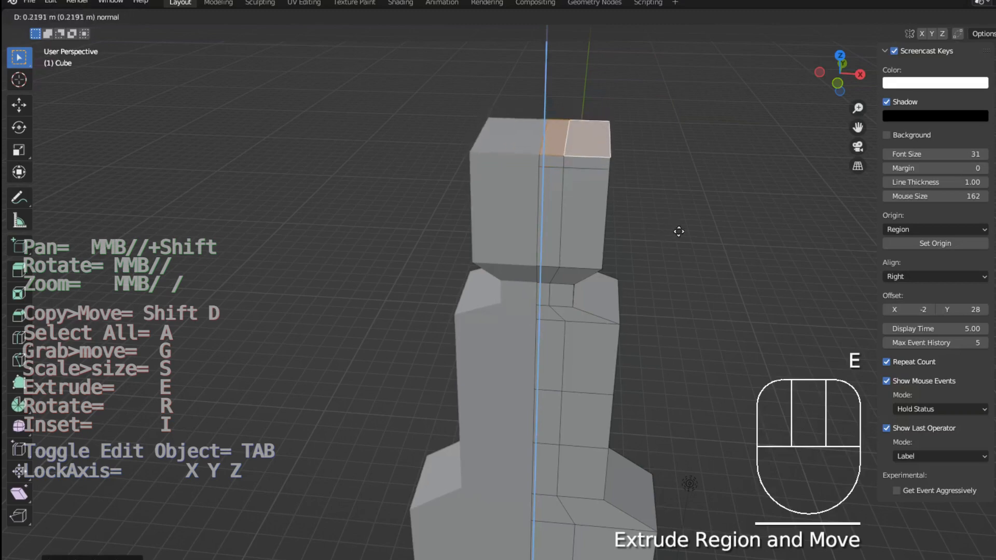
click(683, 229)
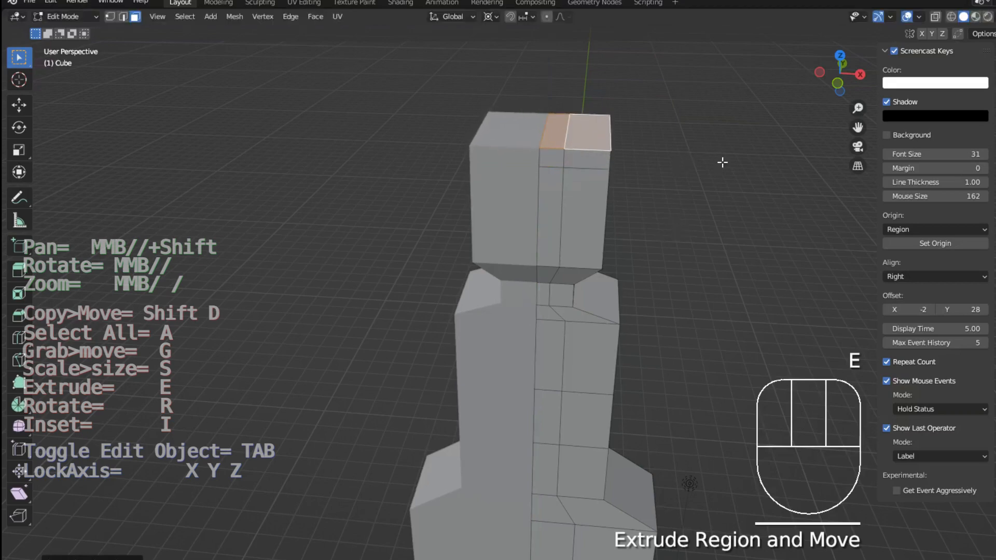
key(e)
key(x)
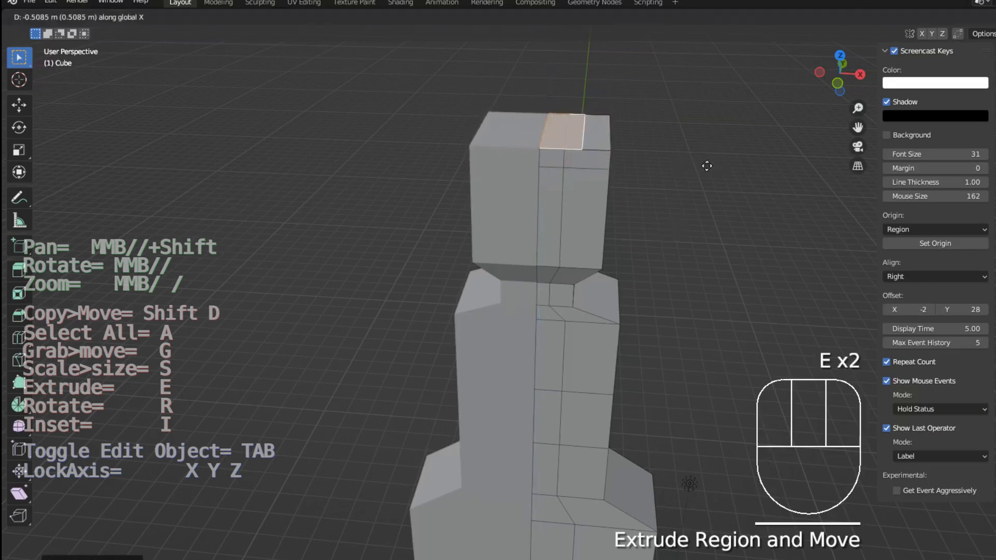
click(728, 161)
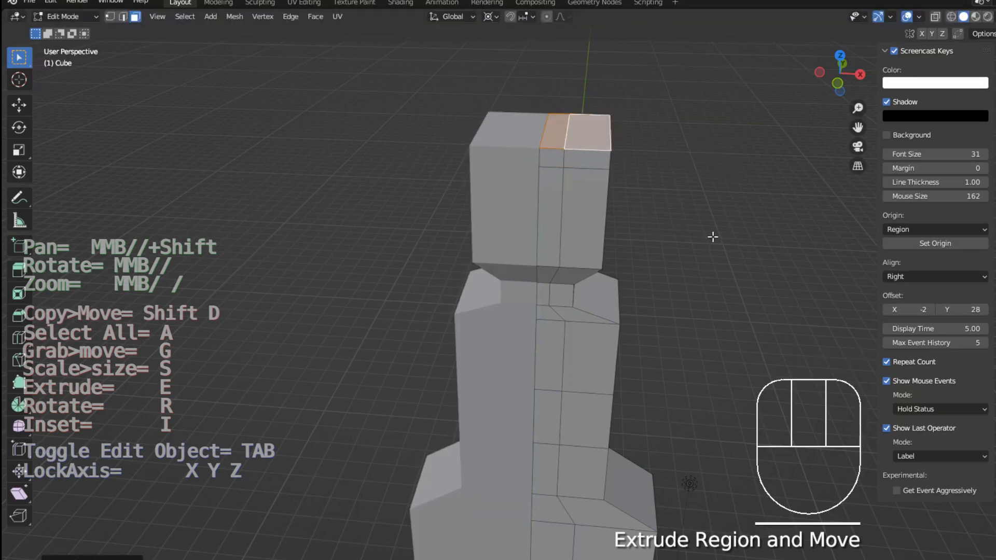
Try scaling the head's top faces inward along X, and undo back to the plain head block
middle_drag(713, 237, 687, 229)
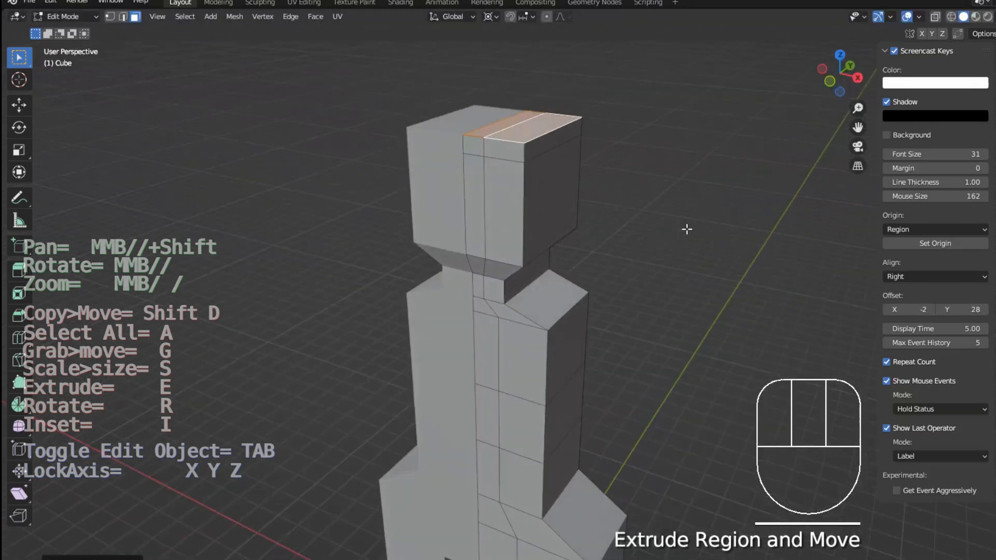
key(s)
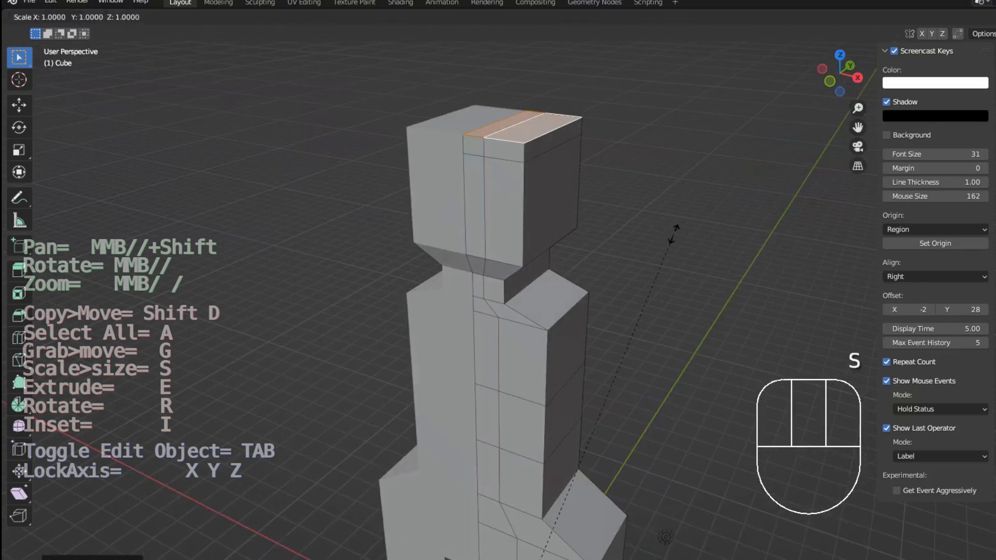
key(x)
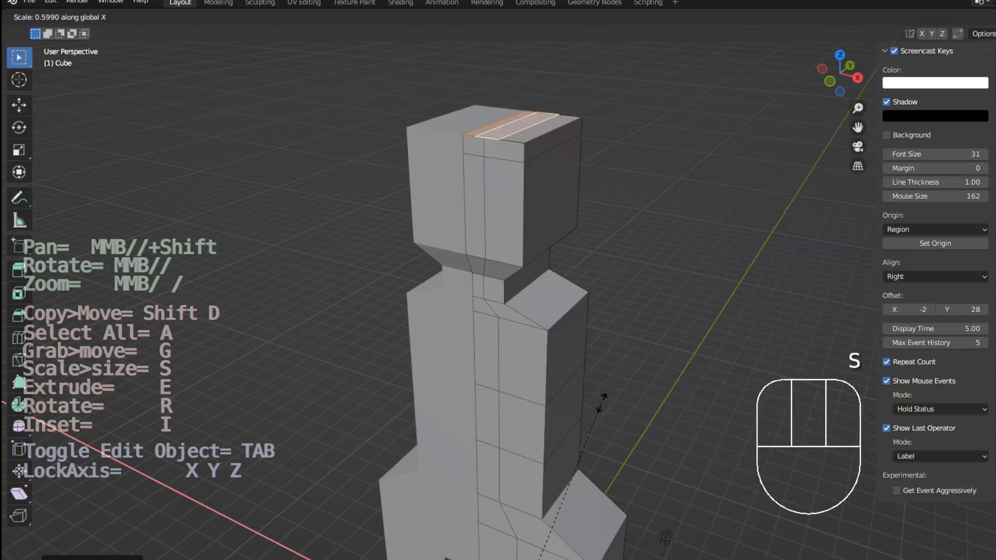
click(616, 383)
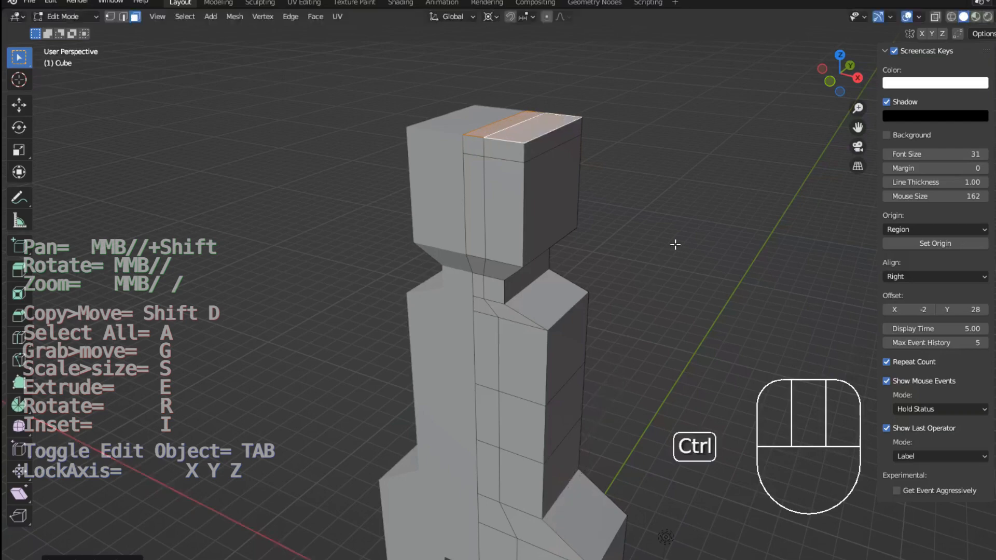
key(ctrl+z)
key(ctrl+z)
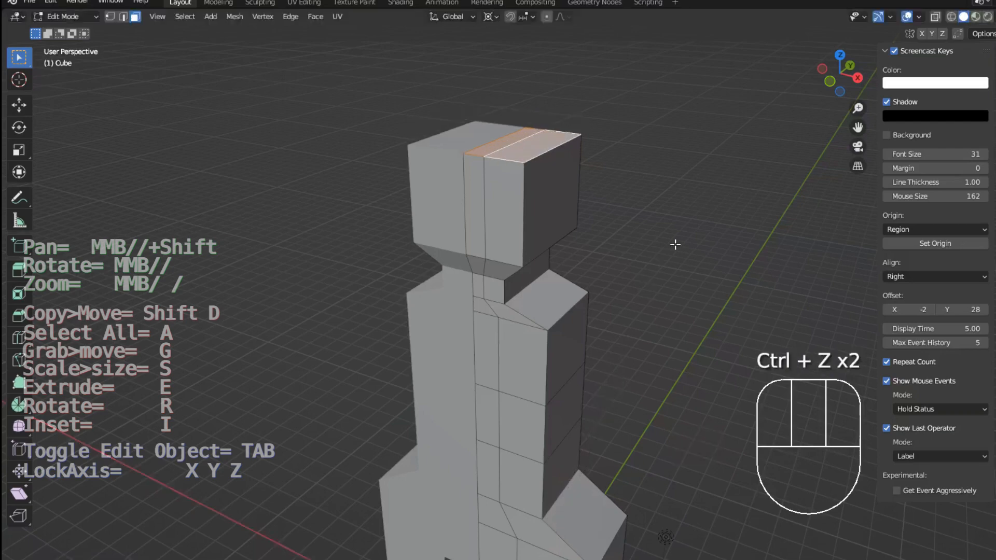
Extrude the head's top faces slightly upward and scale them inward along X to form a sloped crown
key(e)
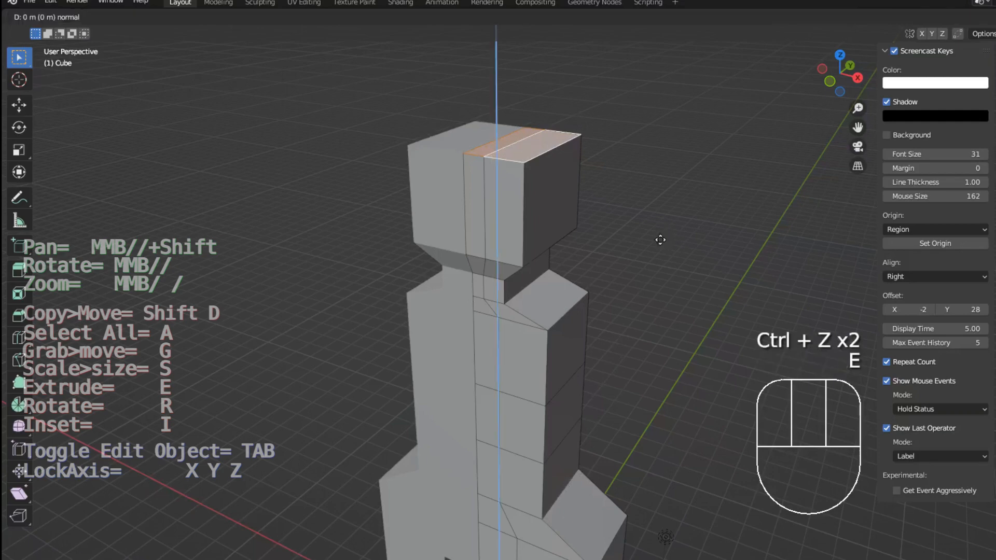
click(662, 230)
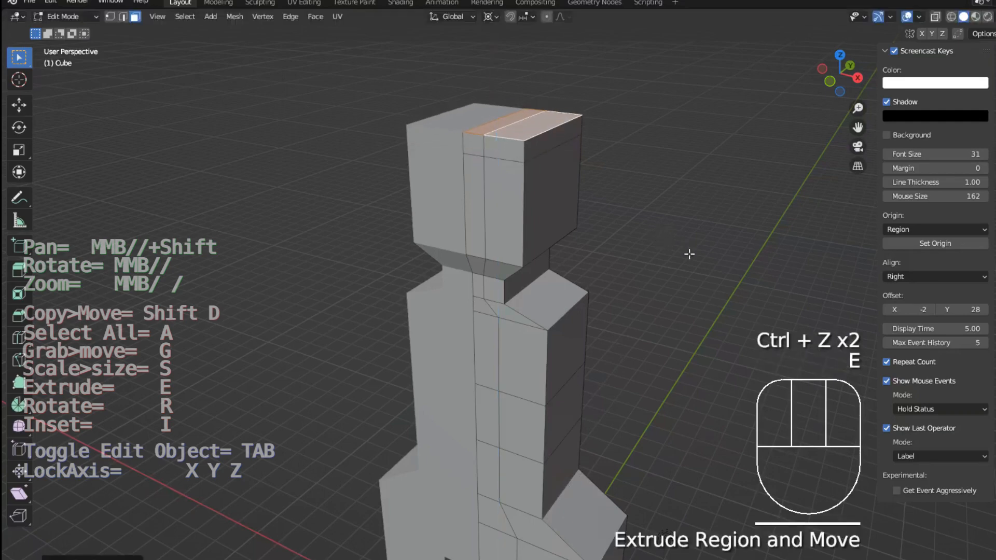
key(s)
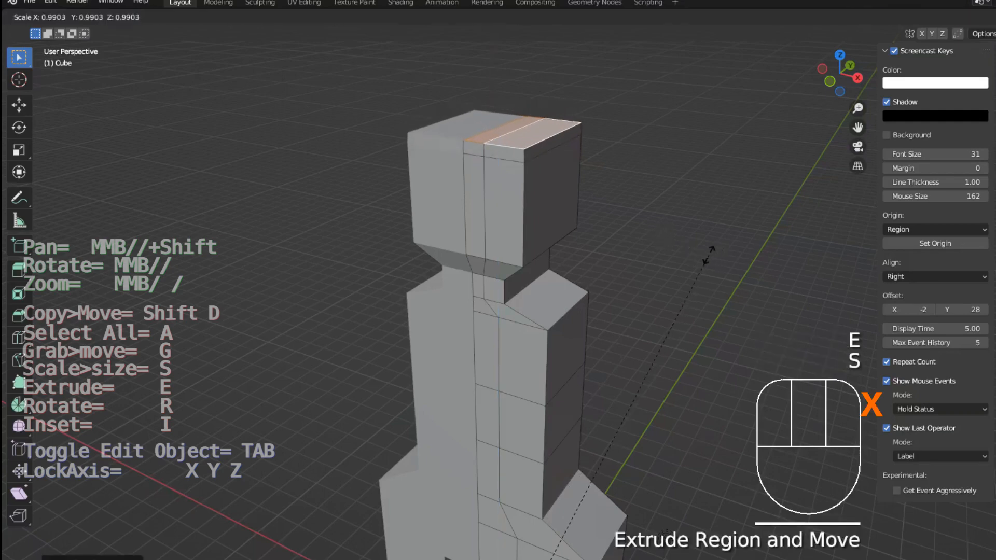
key(x)
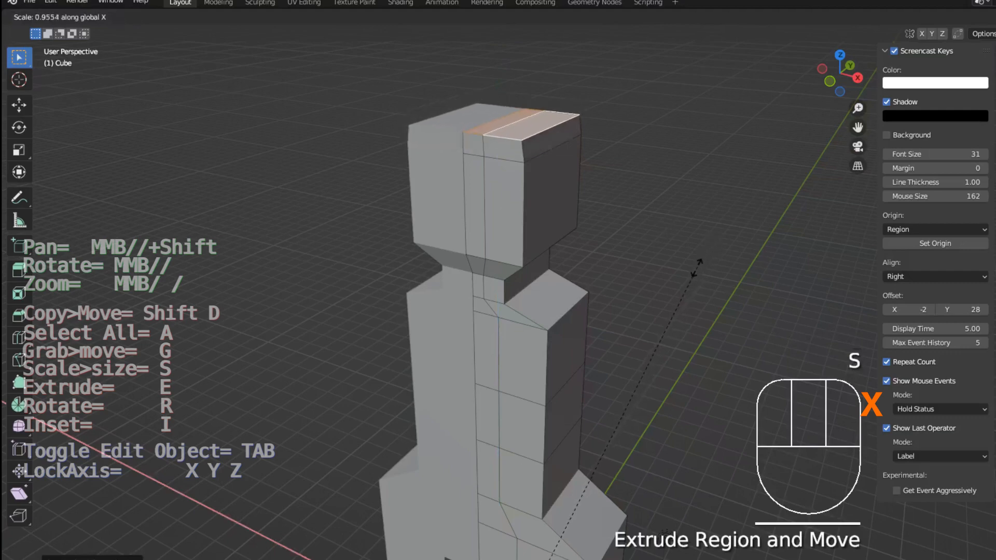
click(616, 422)
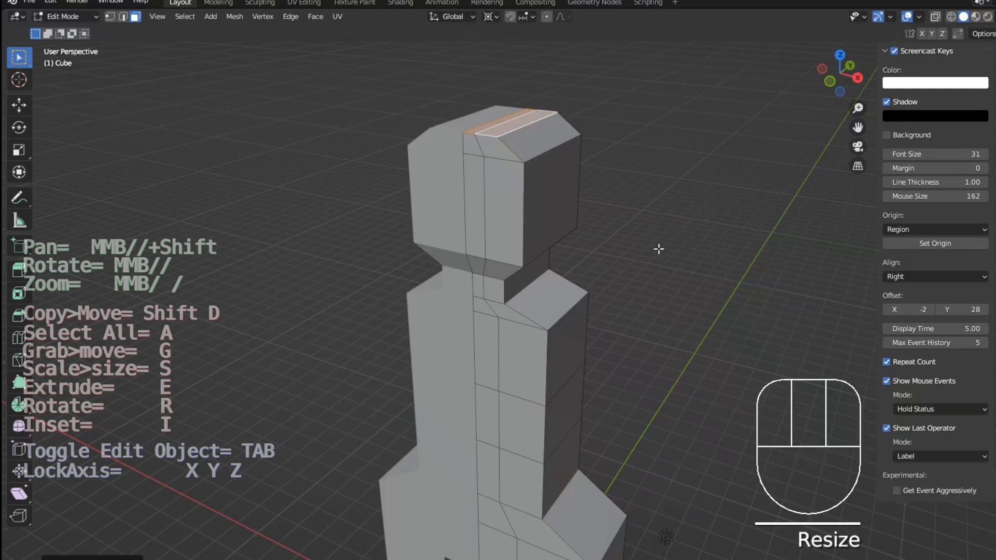
Inset the upper side face of the torso by about 0.26 m as the base for the arm
middle_drag(659, 249, 729, 211)
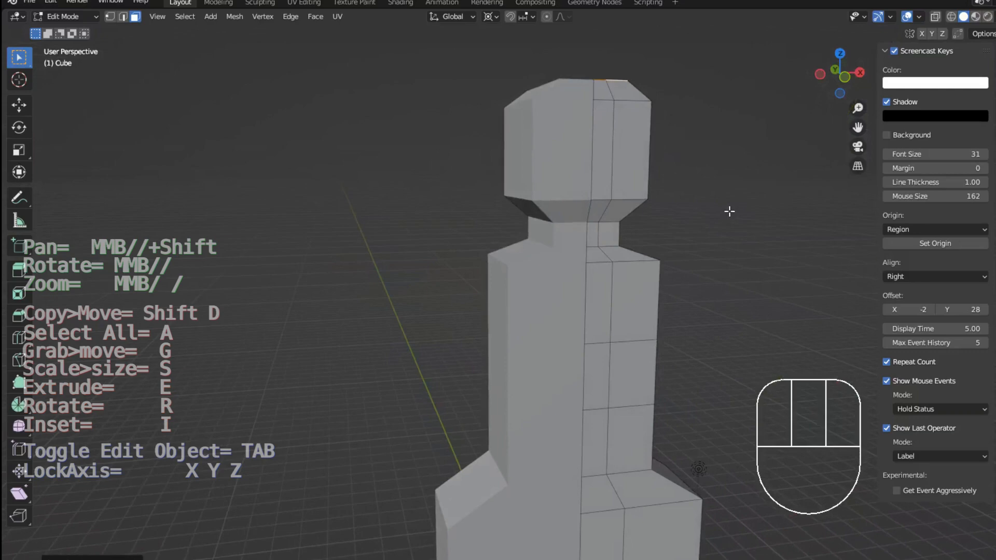
middle_drag(718, 242, 651, 227)
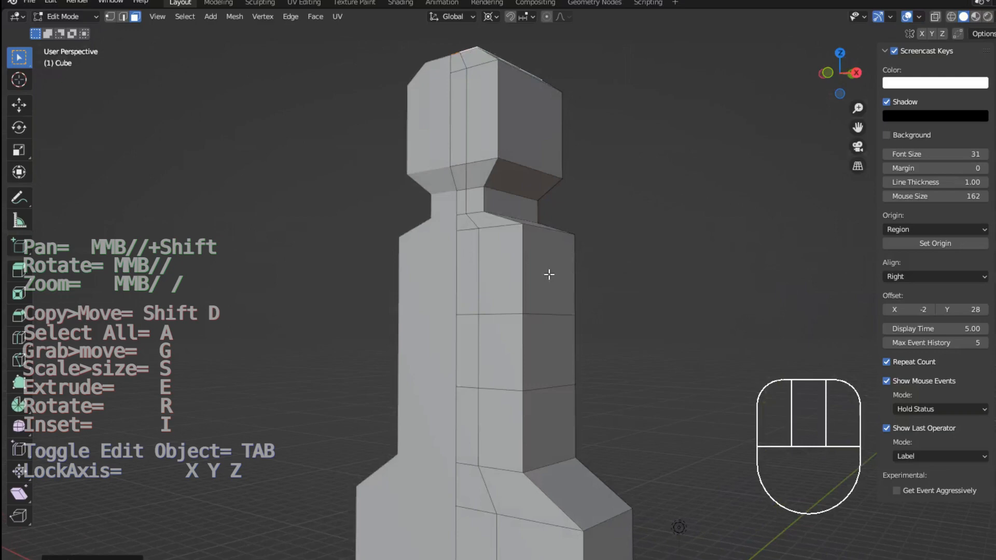
click(549, 275)
middle_drag(545, 276, 468, 300)
scroll(631, 293, down, 3)
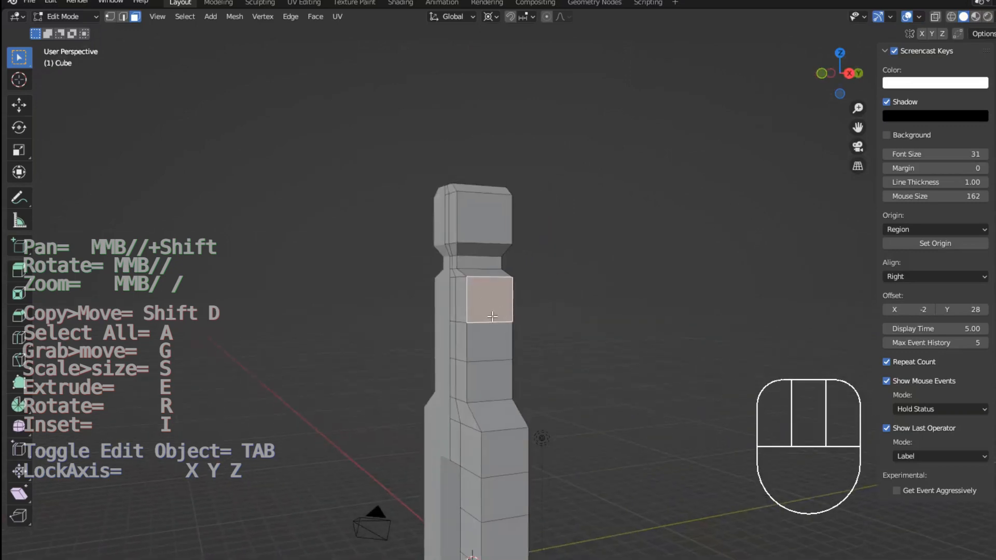
key(i)
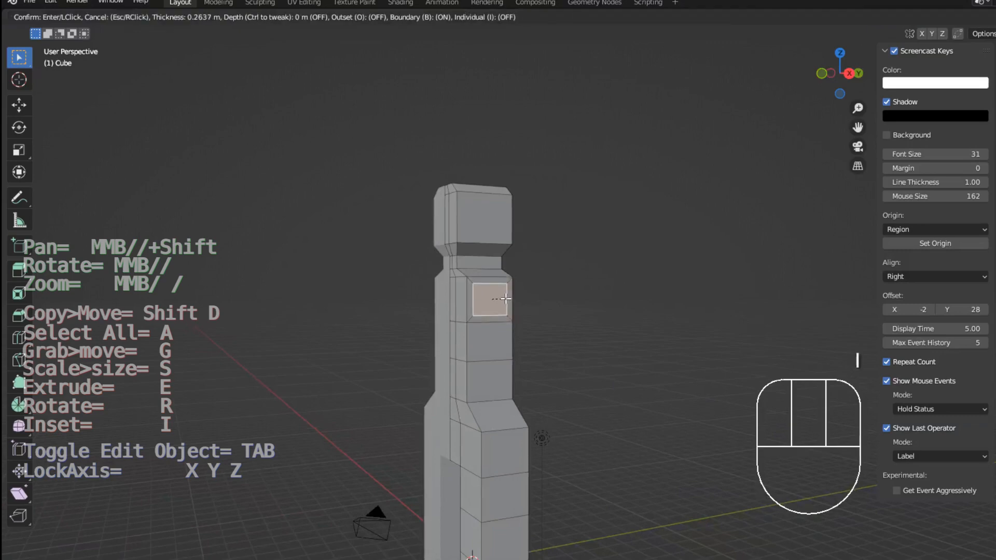
click(505, 299)
Extrude the inset shoulder face outward twice to form the first two arm segments, the second about 2.3 m long
middle_drag(410, 323, 552, 319)
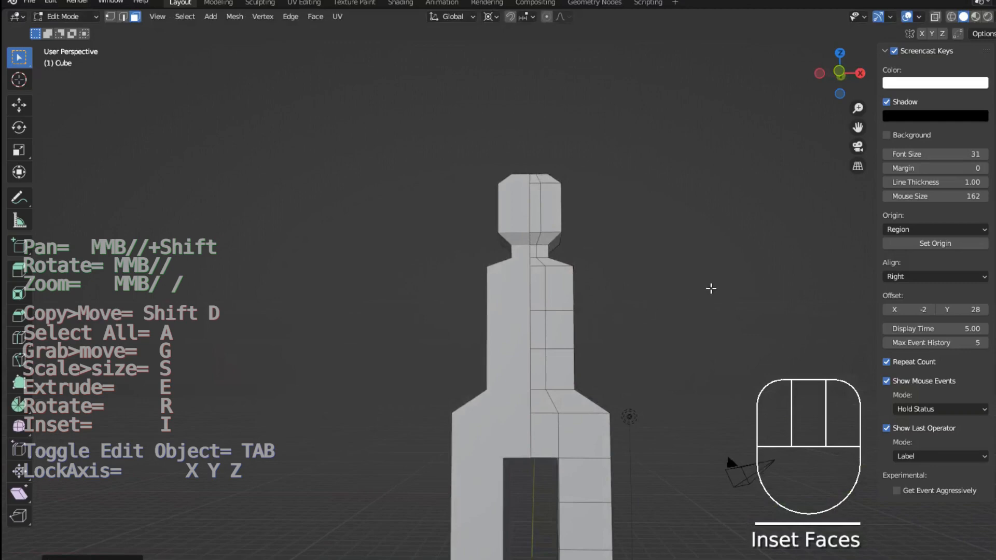
key(e)
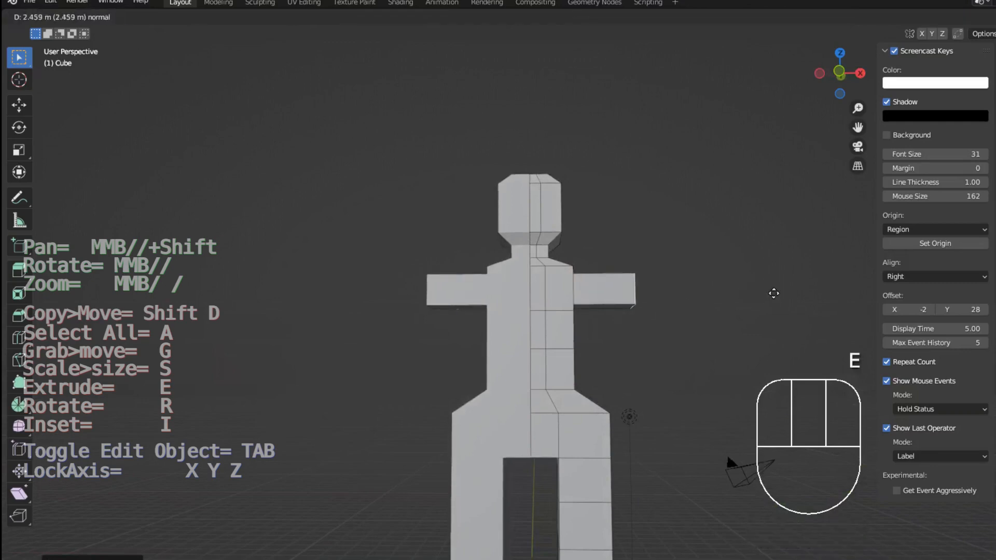
click(679, 316)
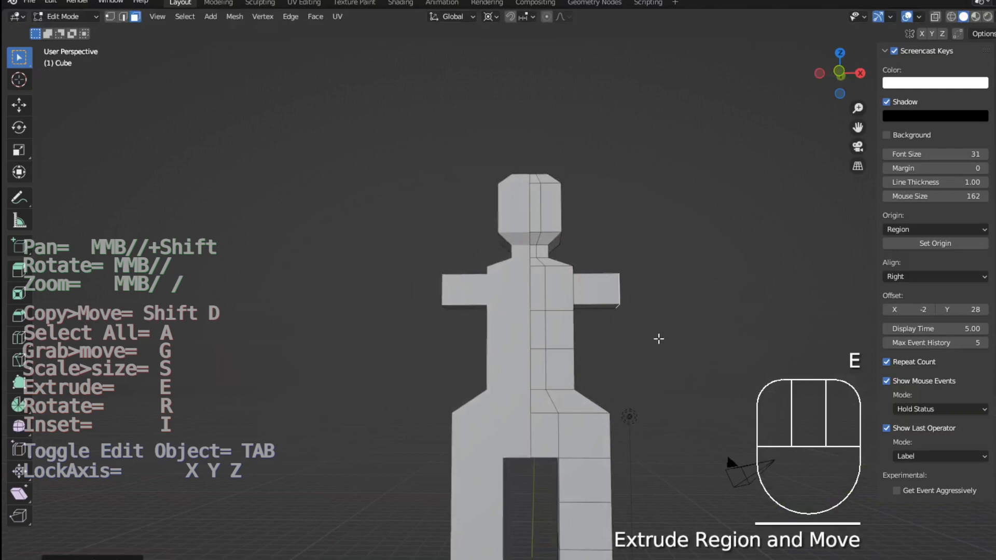
key(e)
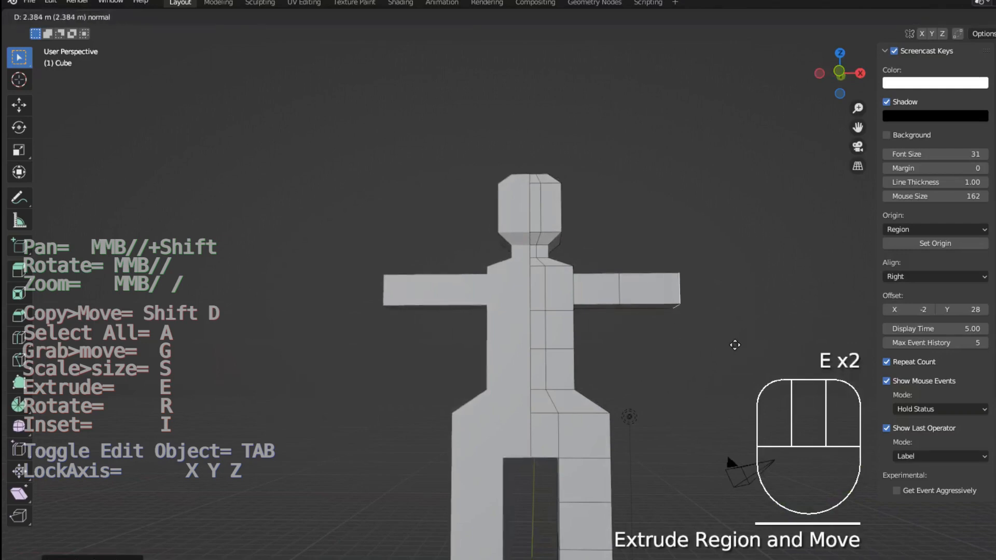
click(734, 345)
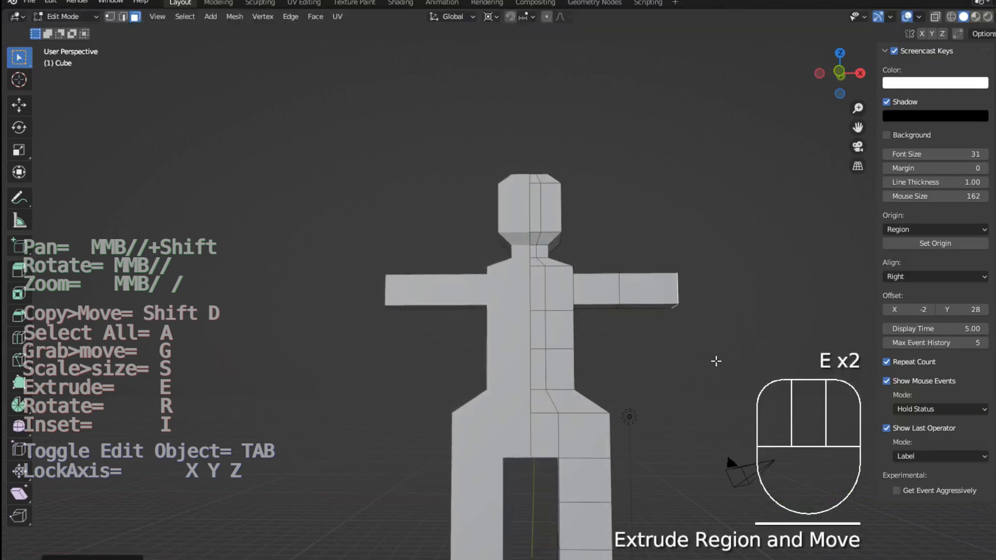
Extrude the arm's end face outward two more times to complete the four-segment arm
shift+middle_drag(624, 334, 449, 303)
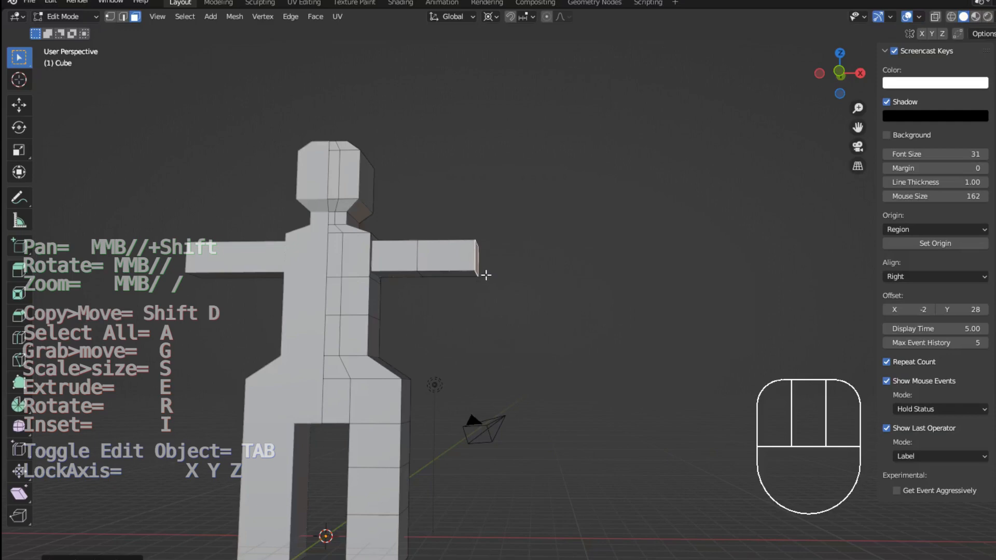
key(e)
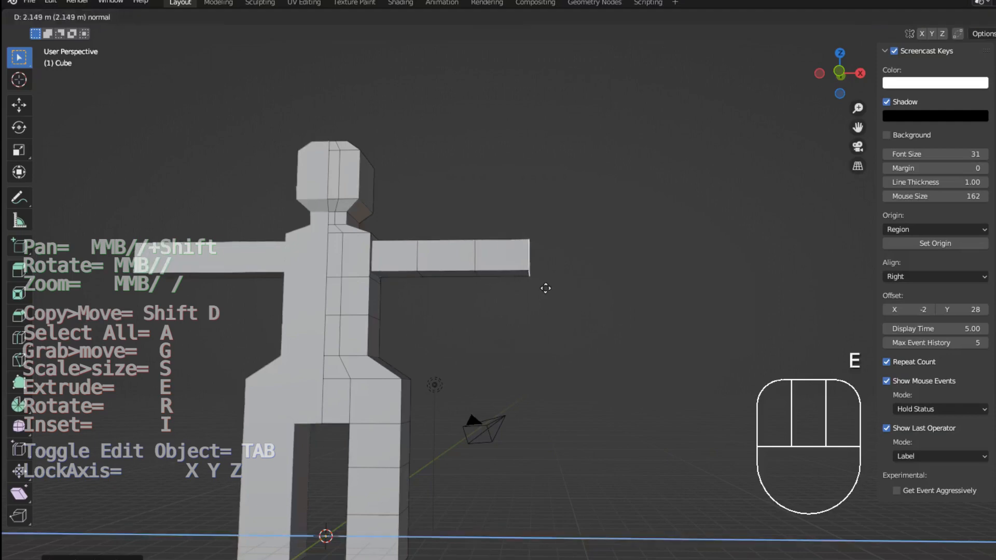
click(557, 290)
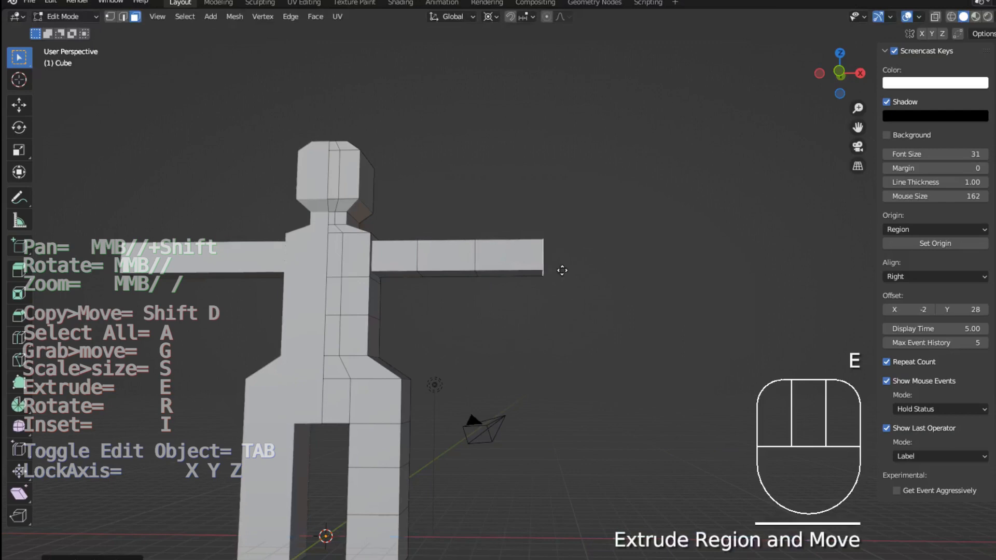
key(e)
click(617, 270)
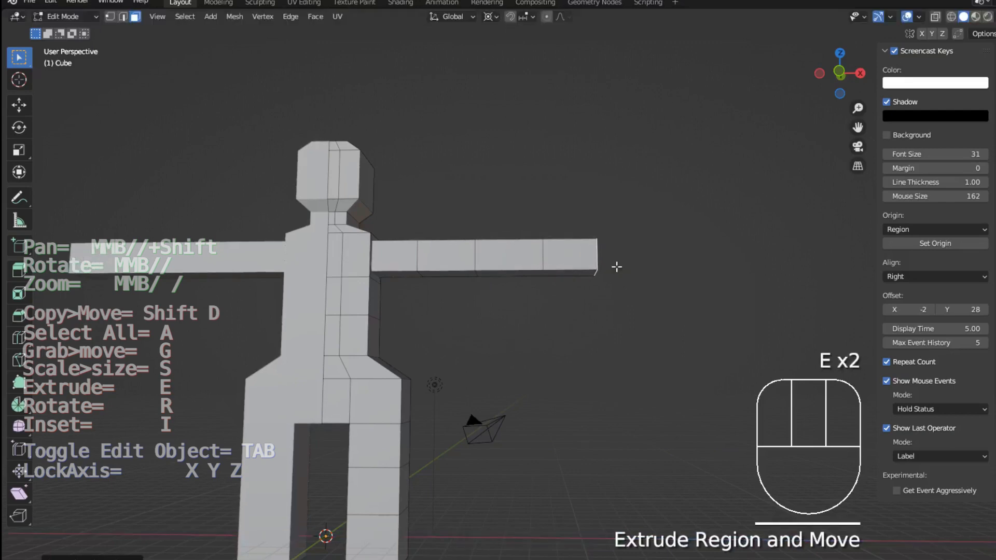
Select the two upper front chest faces beside the arm and move them slightly forward along Y
middle_drag(474, 298, 404, 306)
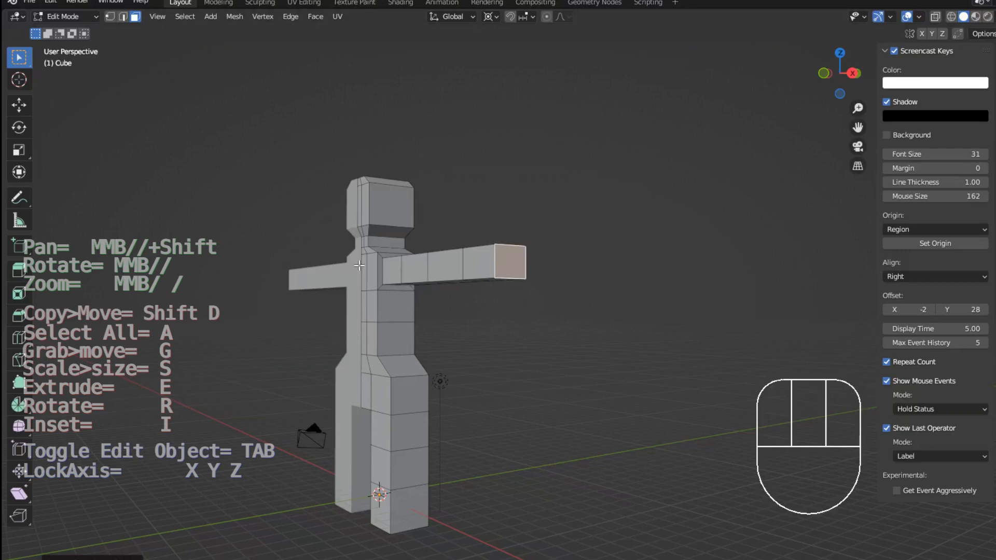
scroll(378, 282, up, 4)
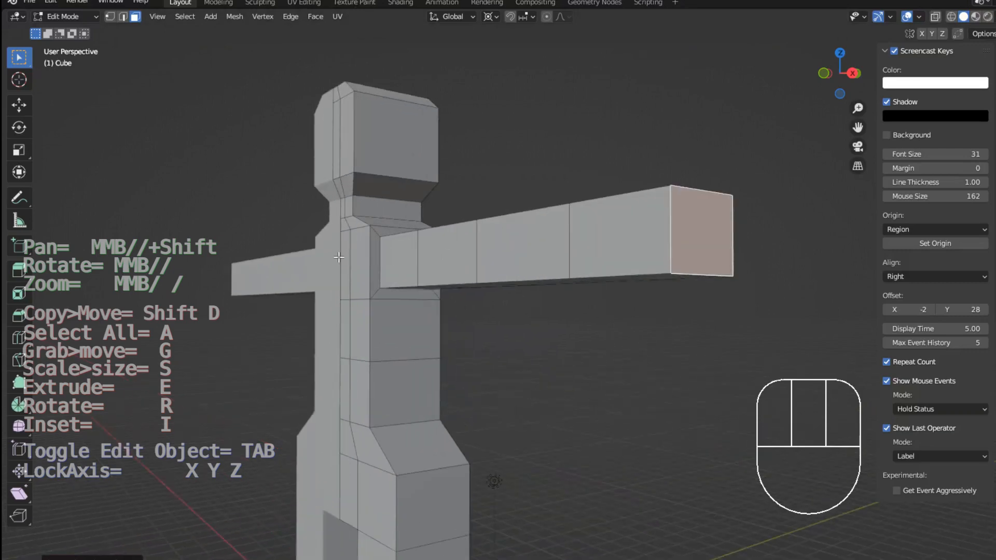
click(345, 263)
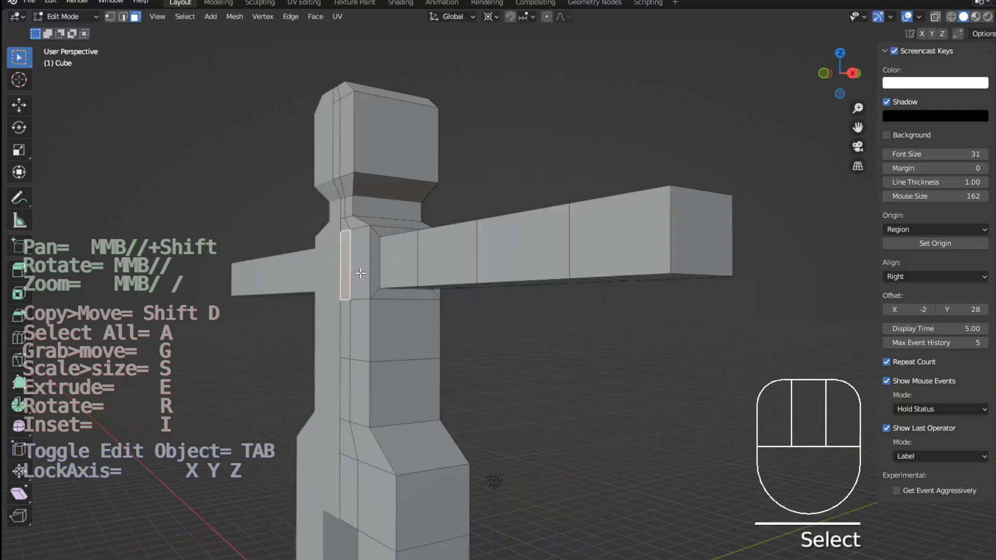
click(361, 273)
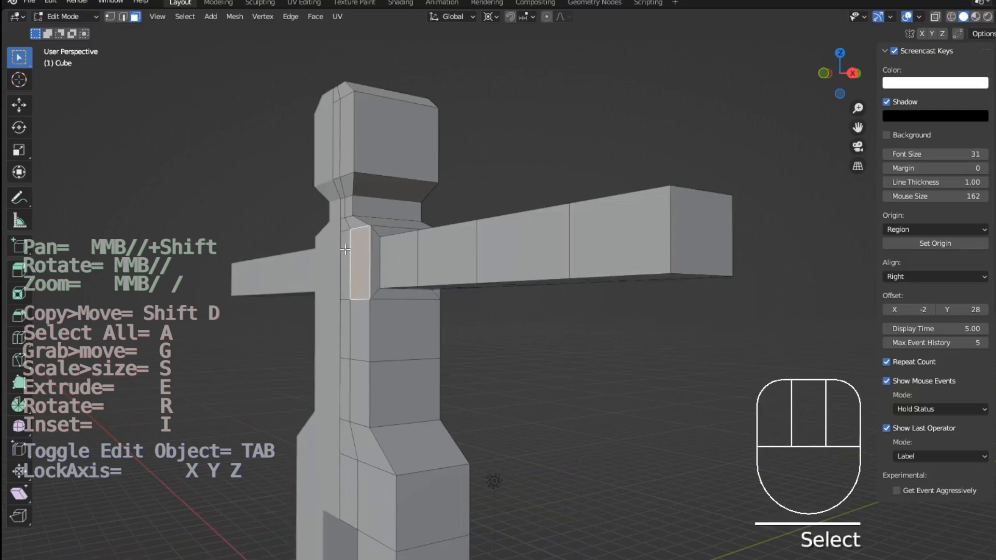
shift+click(345, 251)
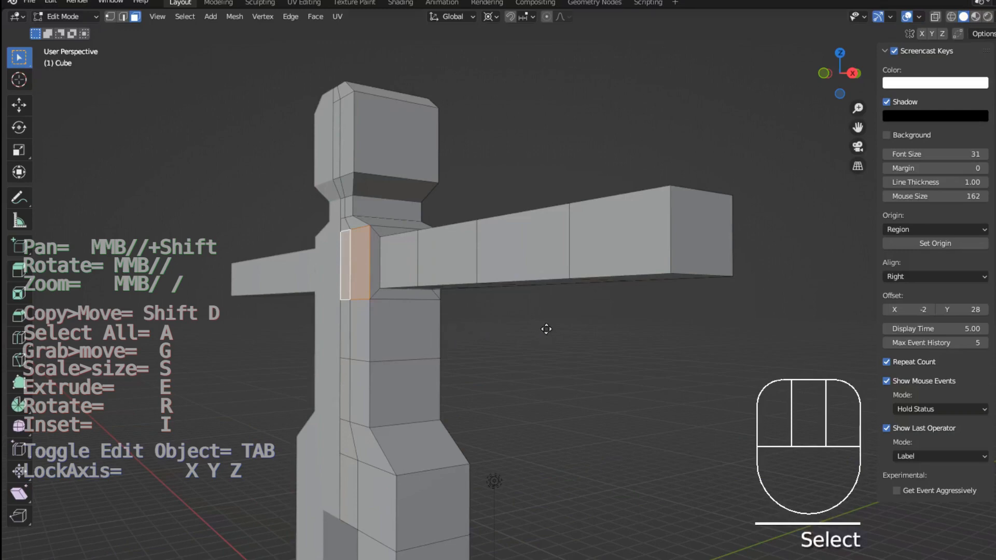
key(g)
key(y)
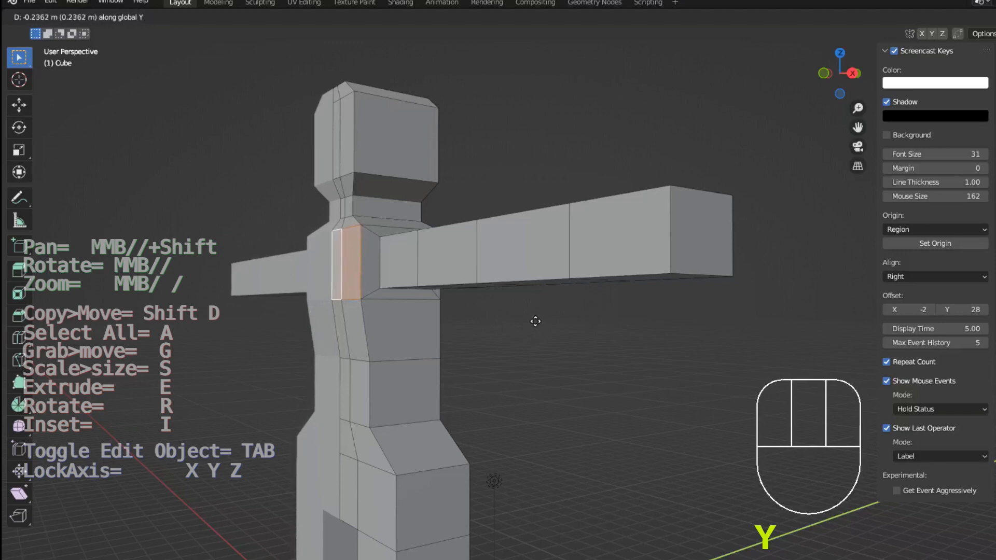
click(528, 324)
Select the two upper back faces behind the arm and move them backward along Y by about 0.39 m
middle_drag(523, 329, 381, 317)
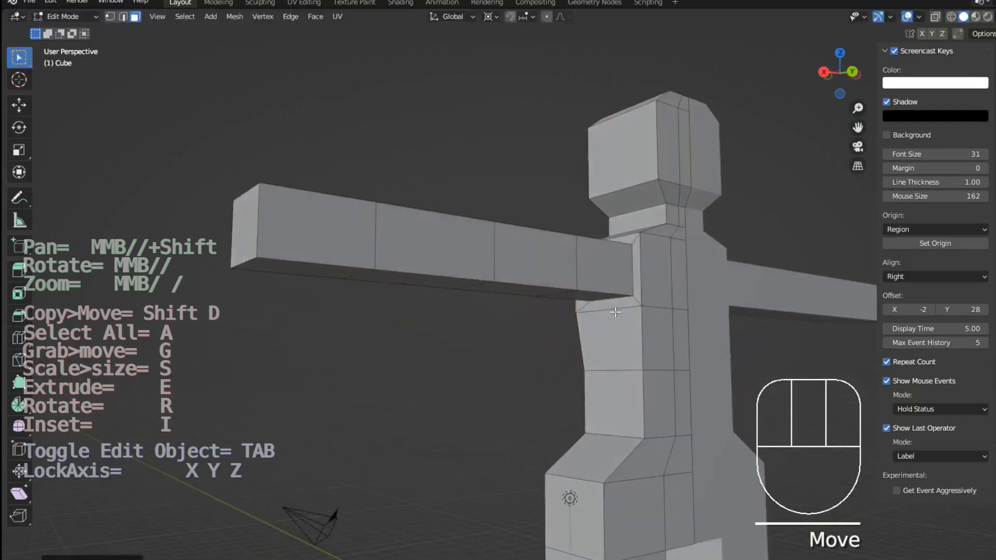
click(653, 281)
shift+click(682, 285)
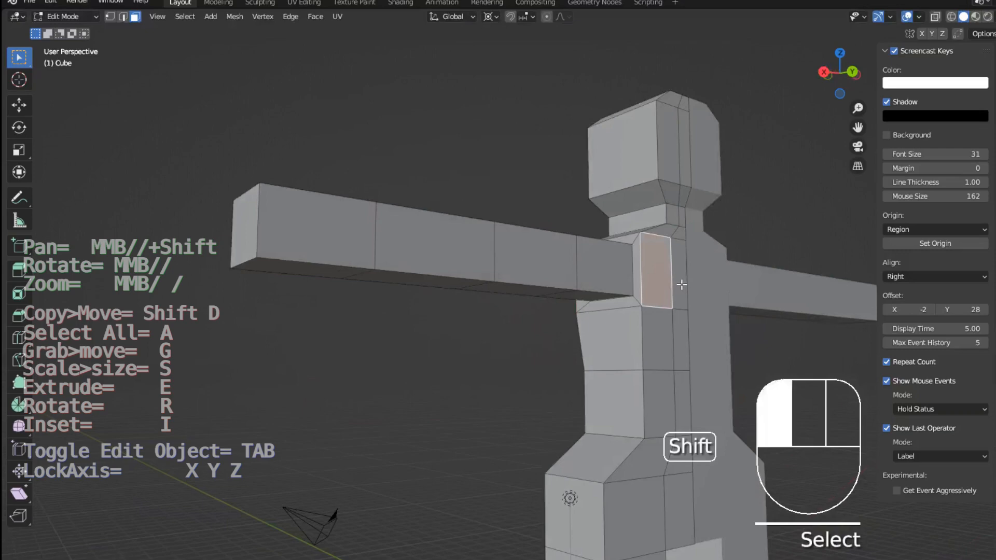
middle_drag(532, 329, 552, 371)
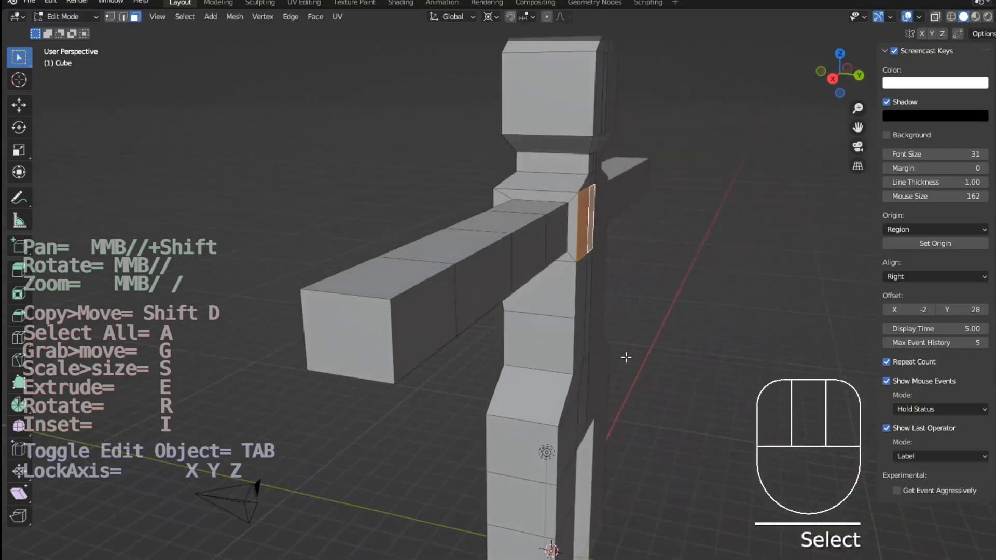
key(g)
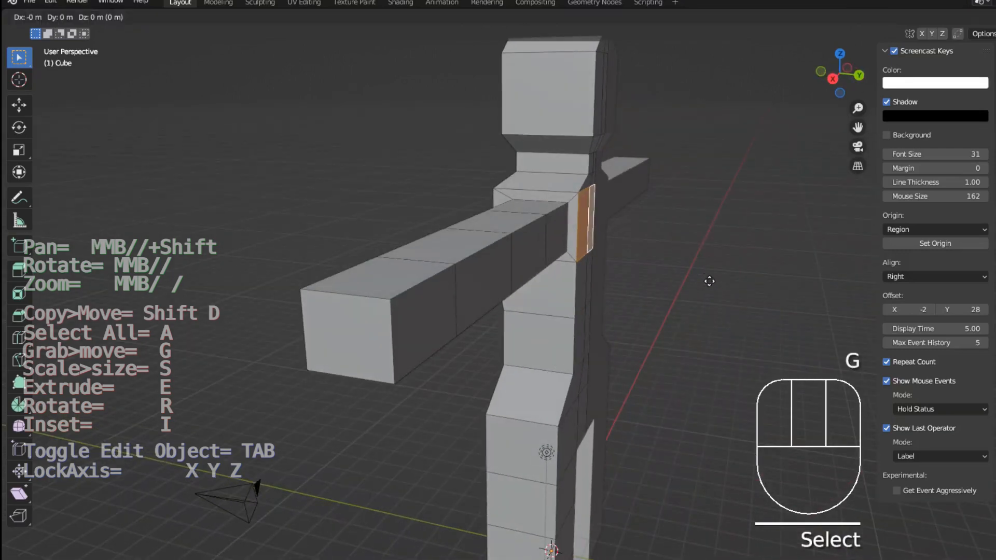
key(x)
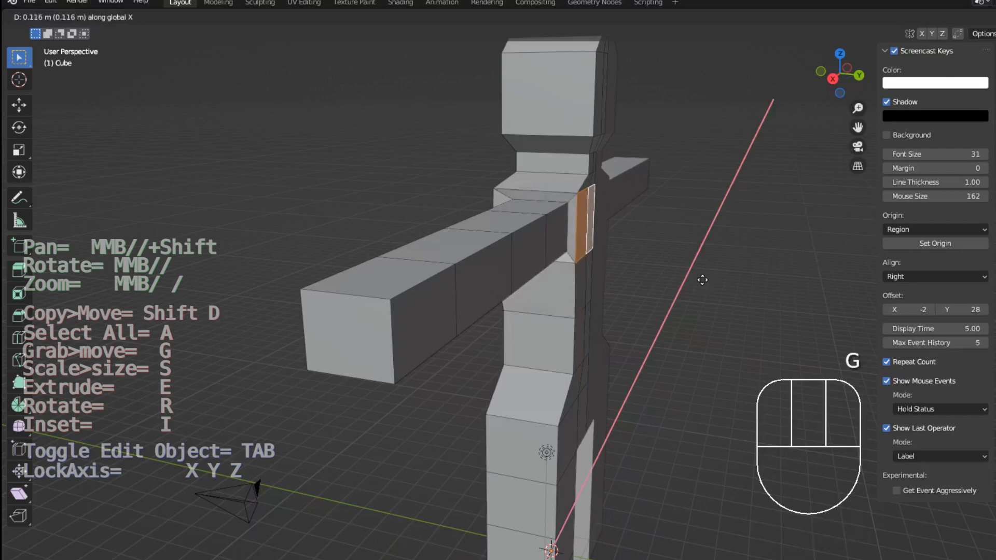
key(y)
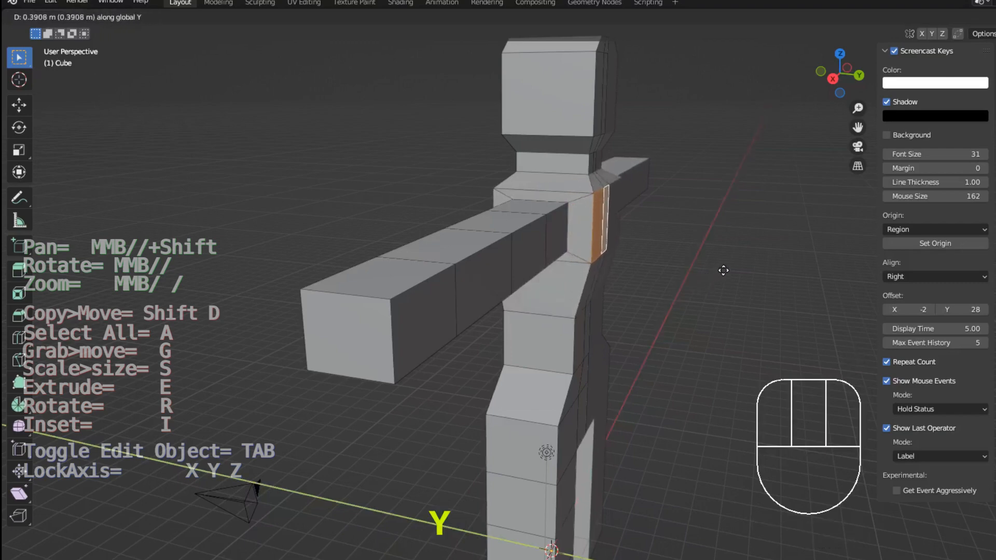
click(722, 271)
Select the two sloped front hip faces beside the centre line and move them forward along Y by about 0.24 m
middle_drag(580, 342, 549, 336)
middle_drag(370, 353, 335, 420)
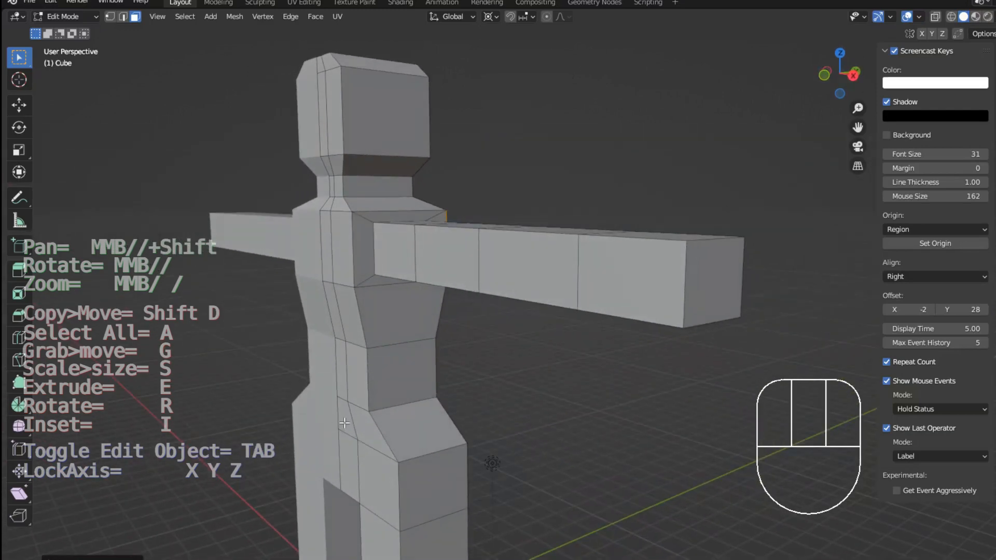
click(343, 418)
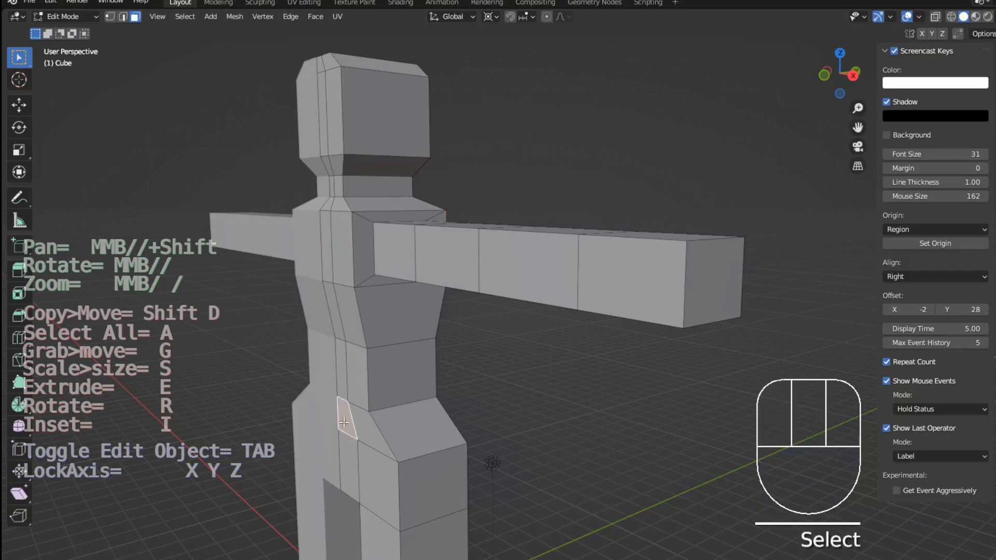
shift+click(372, 435)
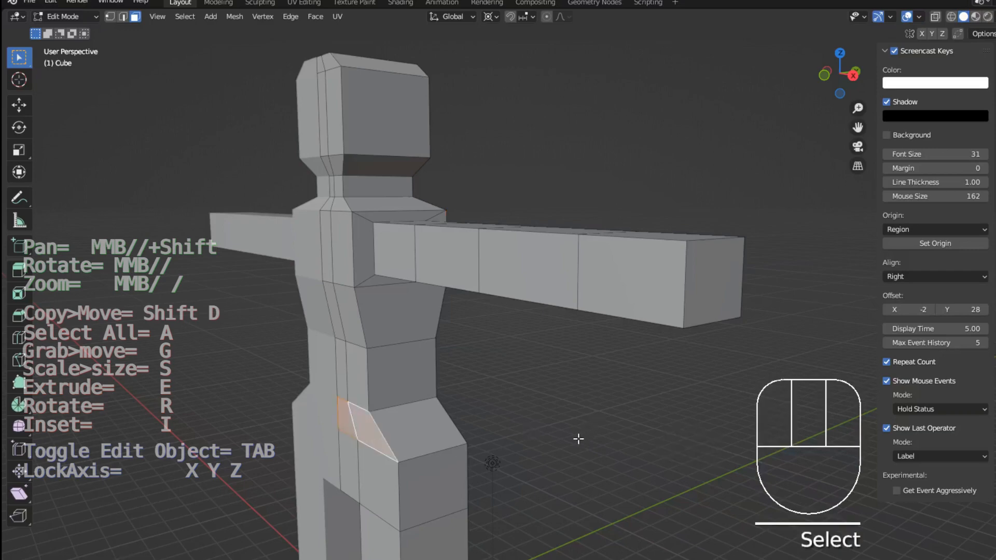
key(g)
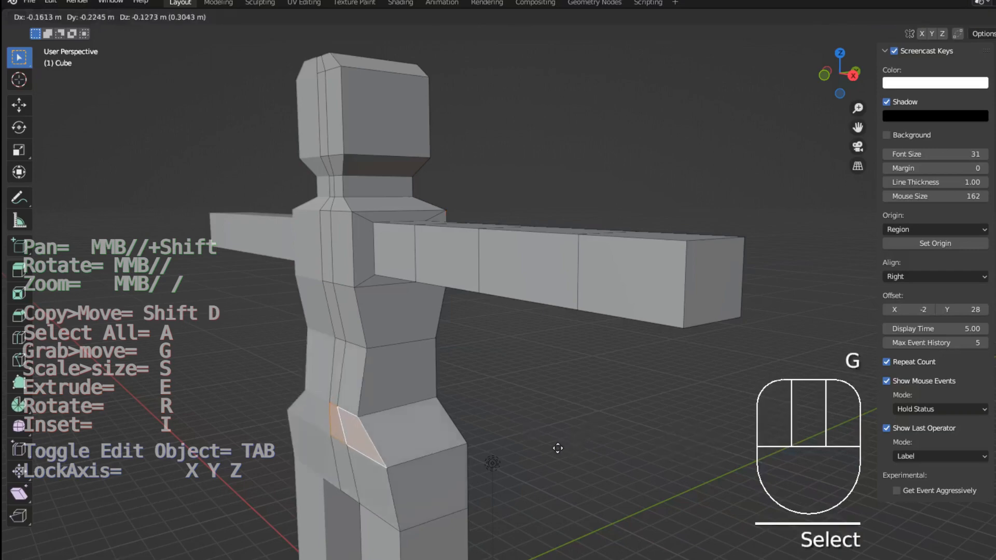
key(x)
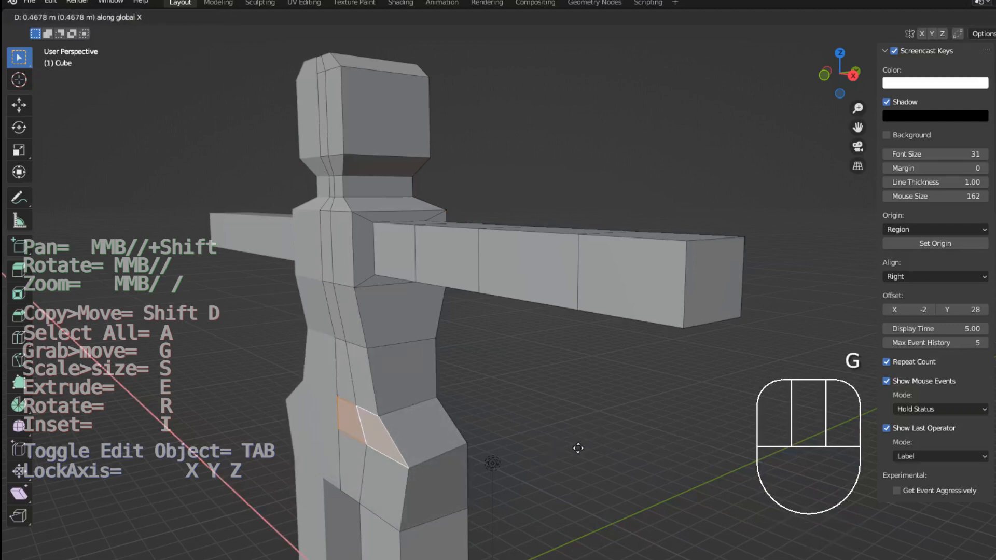
key(y)
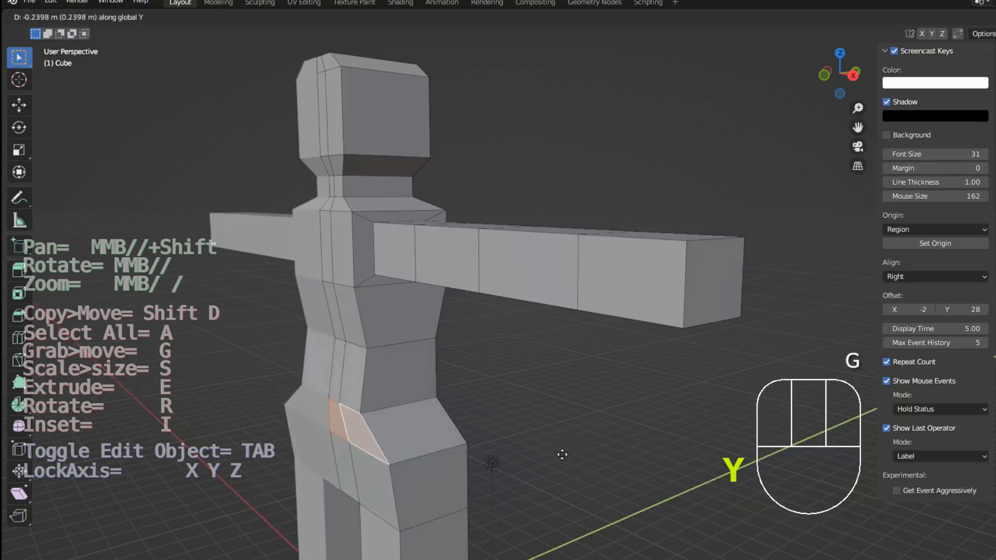
click(562, 455)
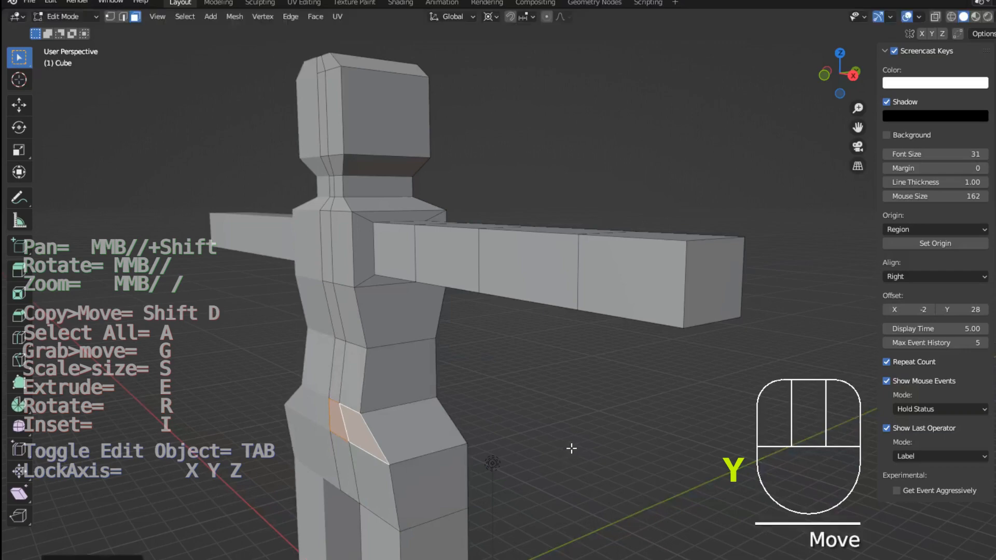
Select the two sloped back hip faces and move them backward along Y by about 0.2 m
middle_drag(477, 469, 378, 467)
middle_drag(547, 468, 662, 489)
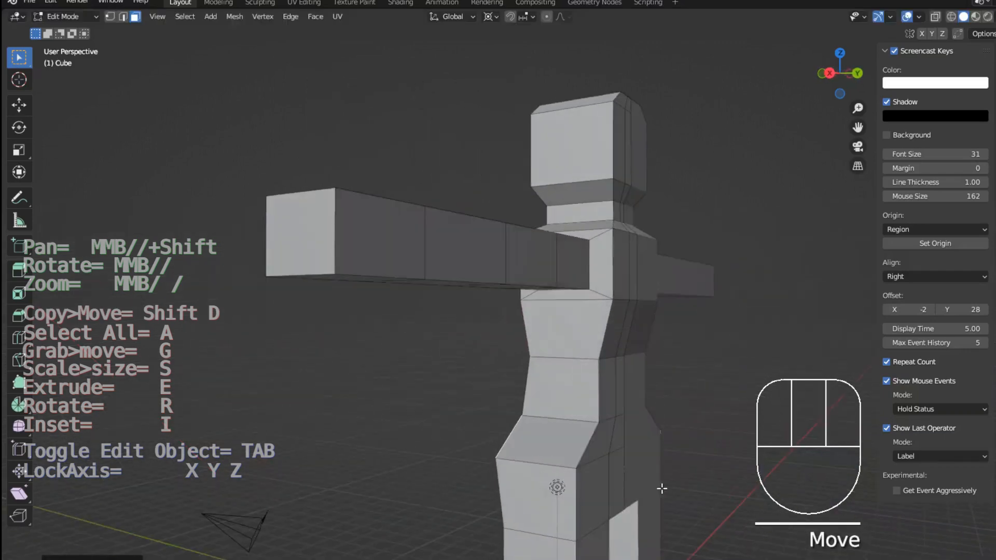
click(600, 449)
click(603, 450)
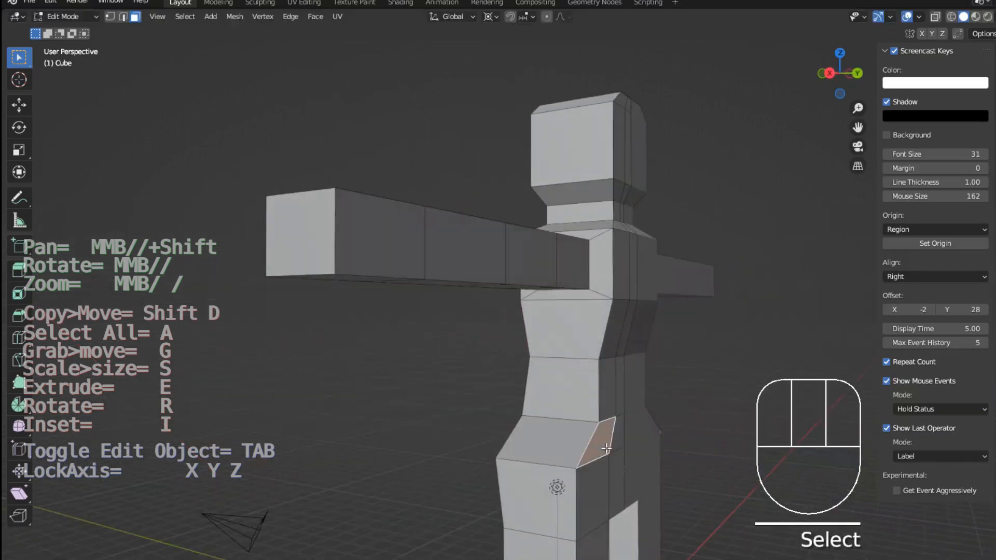
shift+click(618, 446)
middle_drag(531, 471, 395, 293)
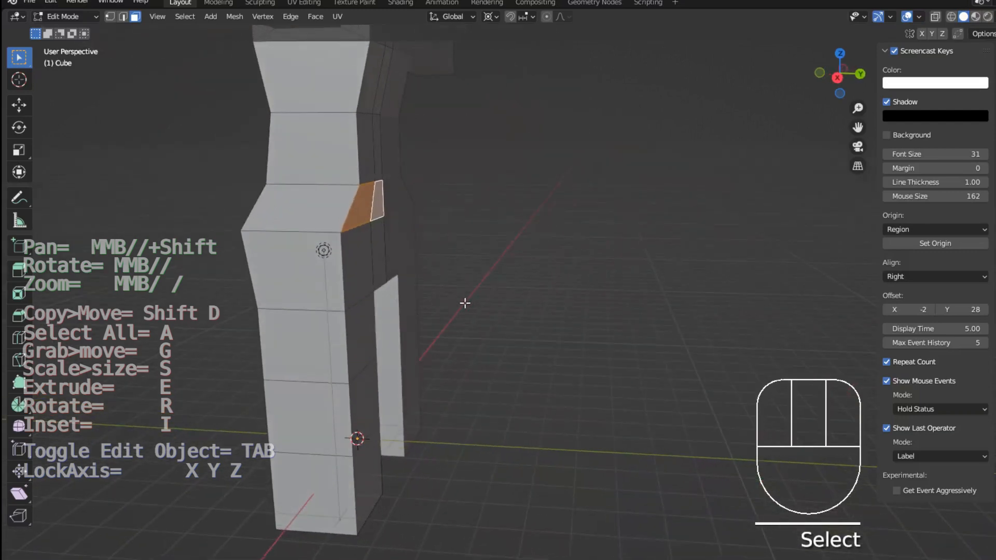
key(g)
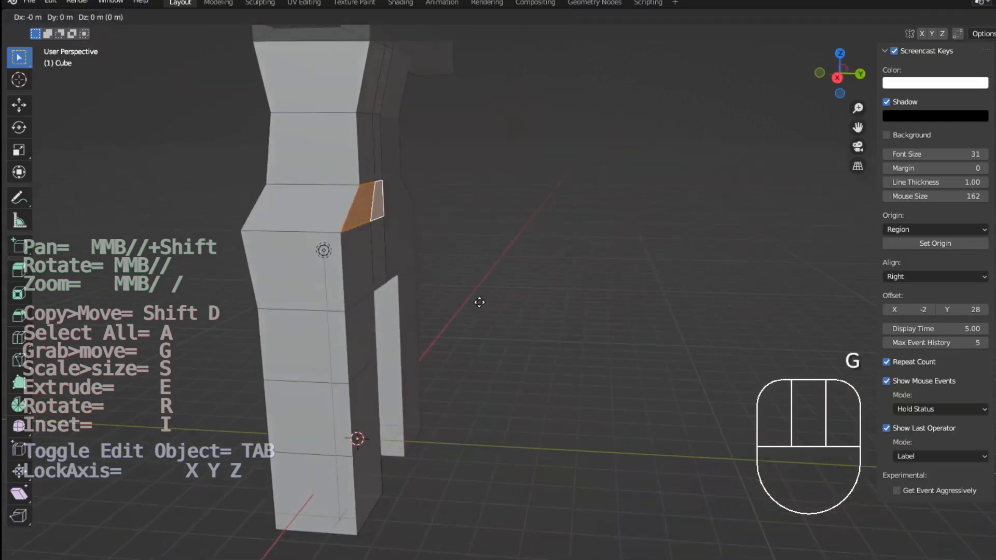
key(y)
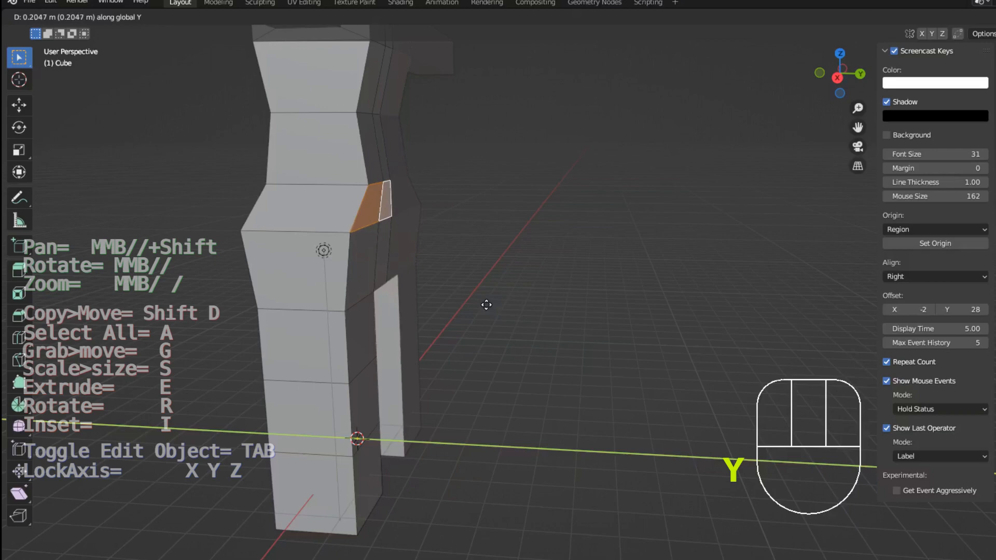
click(487, 305)
Select the two back faces directly below the sloped hip faces and move them backward along Y by about 0.26 m
click(371, 261)
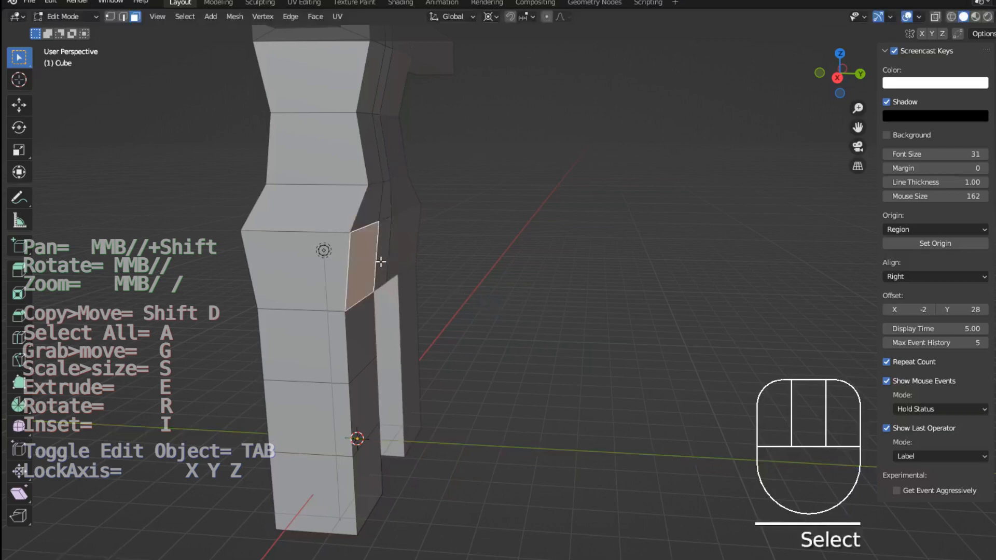
shift+click(382, 259)
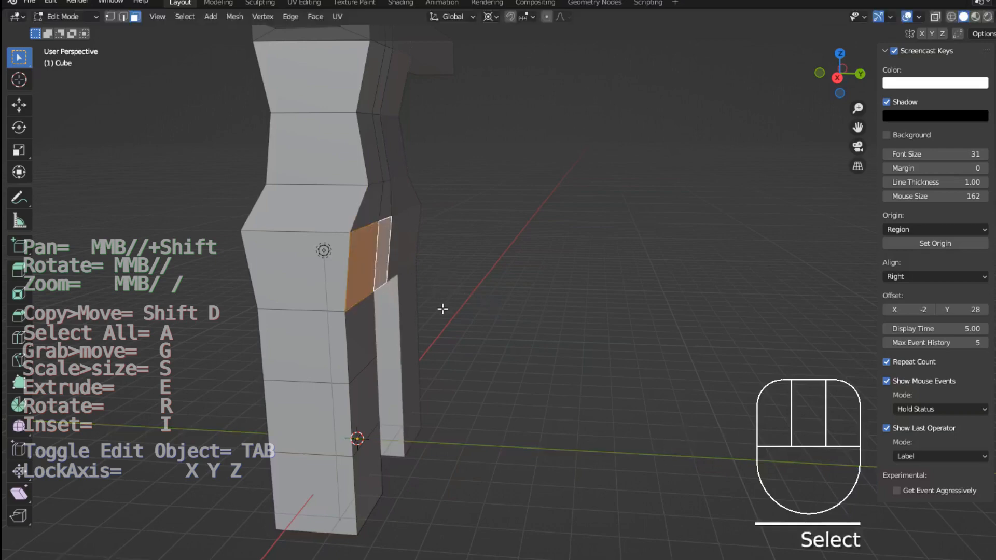
key(g)
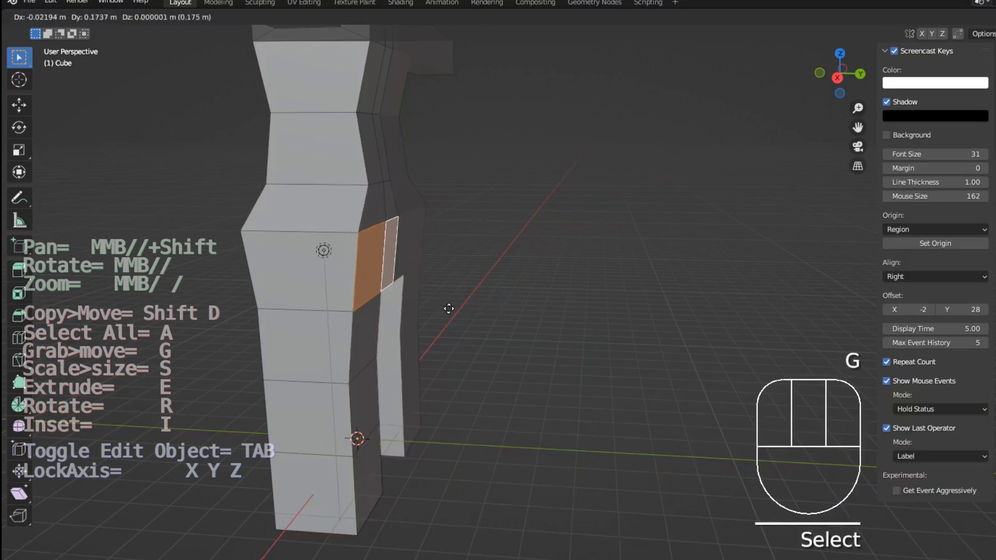
key(y)
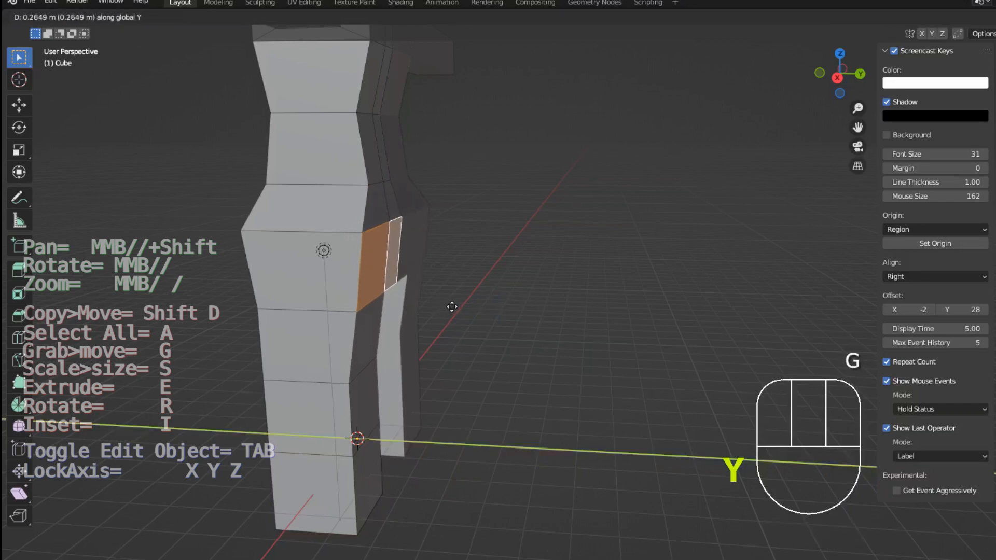
click(452, 307)
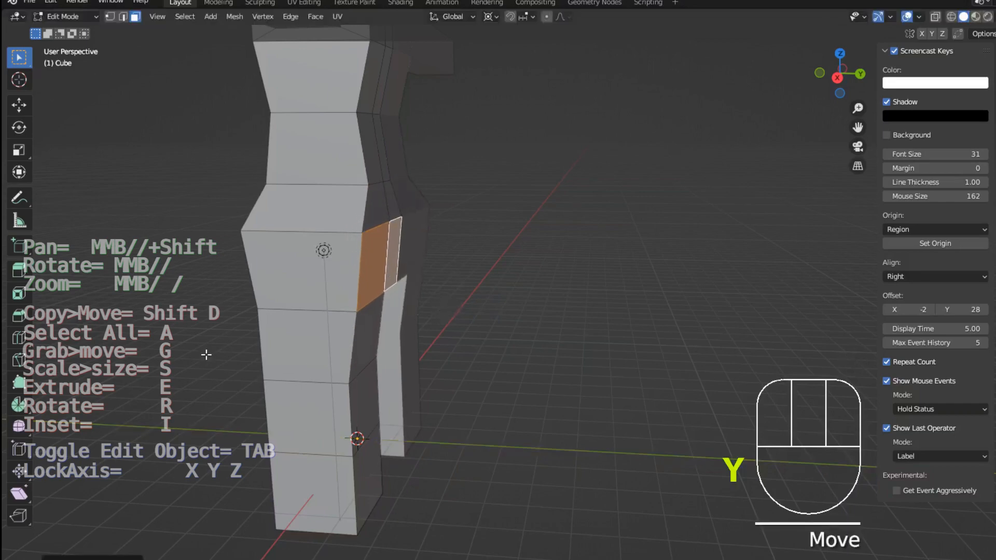
Add a horizontal loop cut halfway up the lowest leg segment to mark the foot height
middle_drag(201, 351, 249, 367)
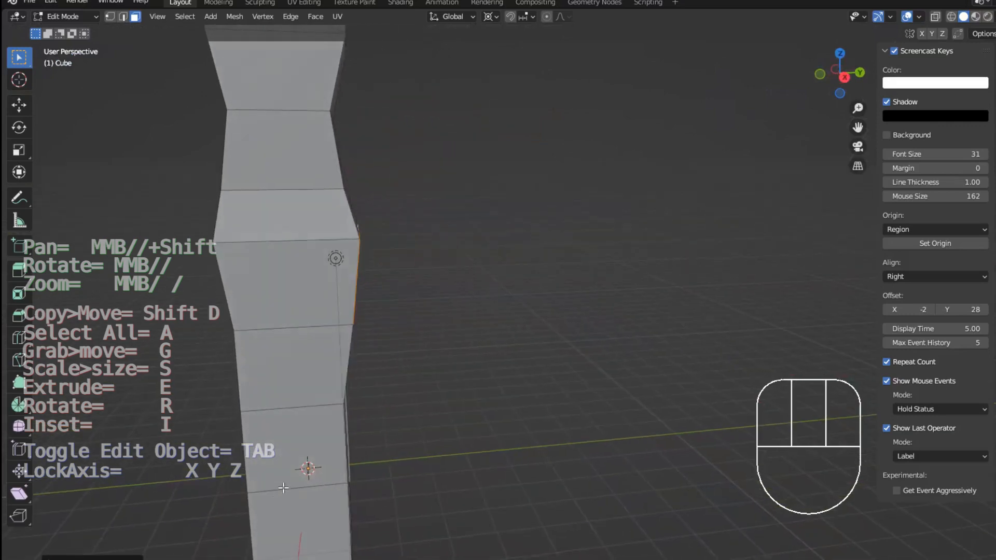
shift+middle_drag(262, 544, 408, 391)
middle_drag(332, 349, 413, 351)
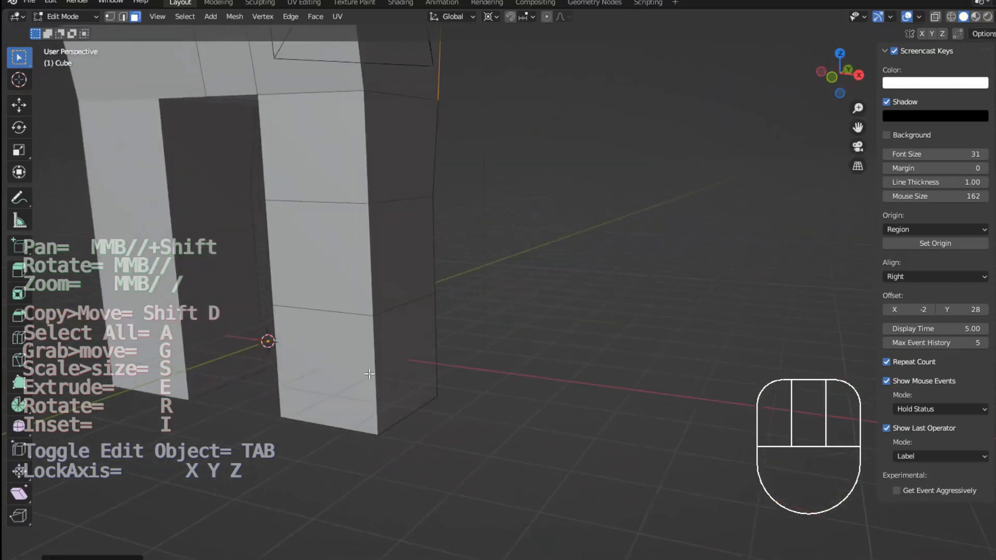
key(ctrl+r)
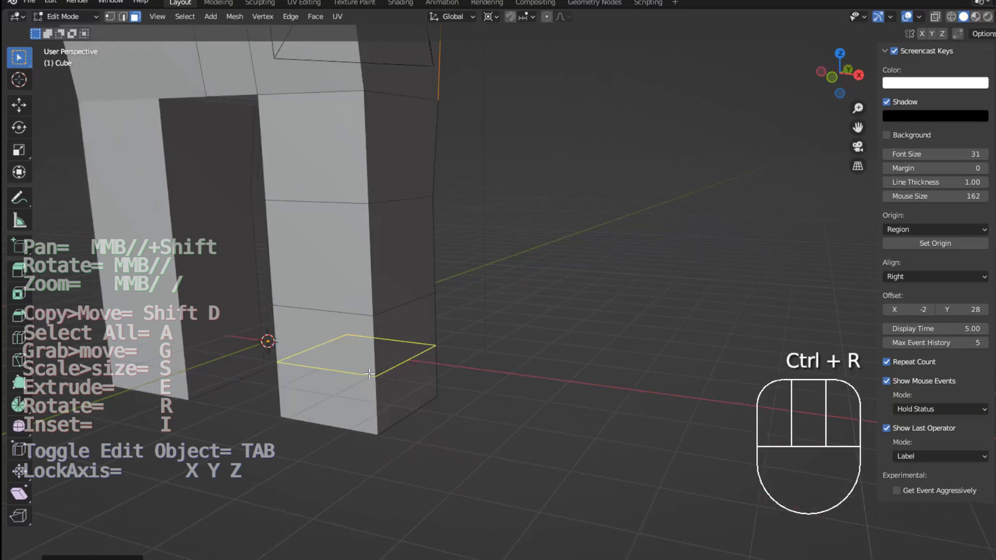
click(369, 373)
click(367, 375)
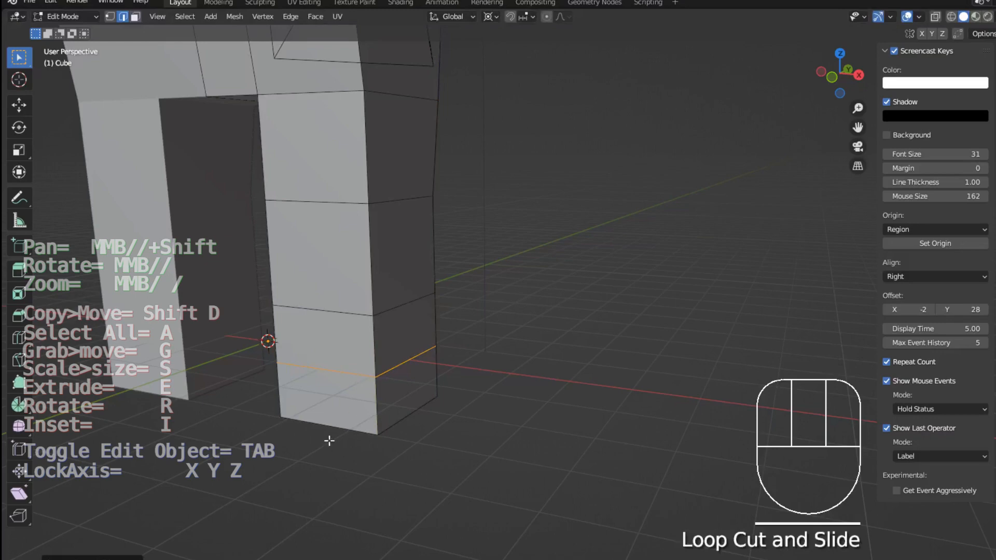
Select the front face of the lowest leg segment and extrude it forward to form the foot
click(309, 401)
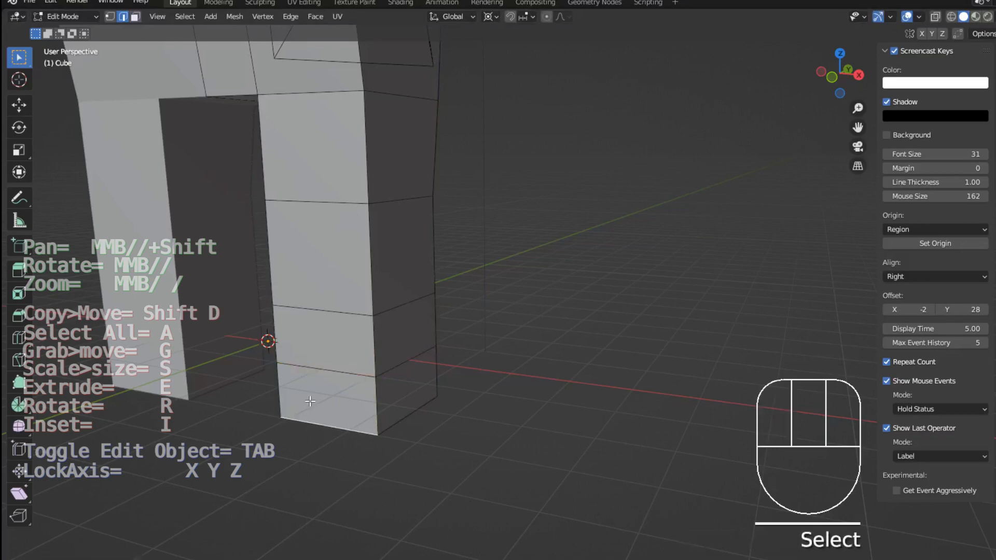
key(3)
click(341, 399)
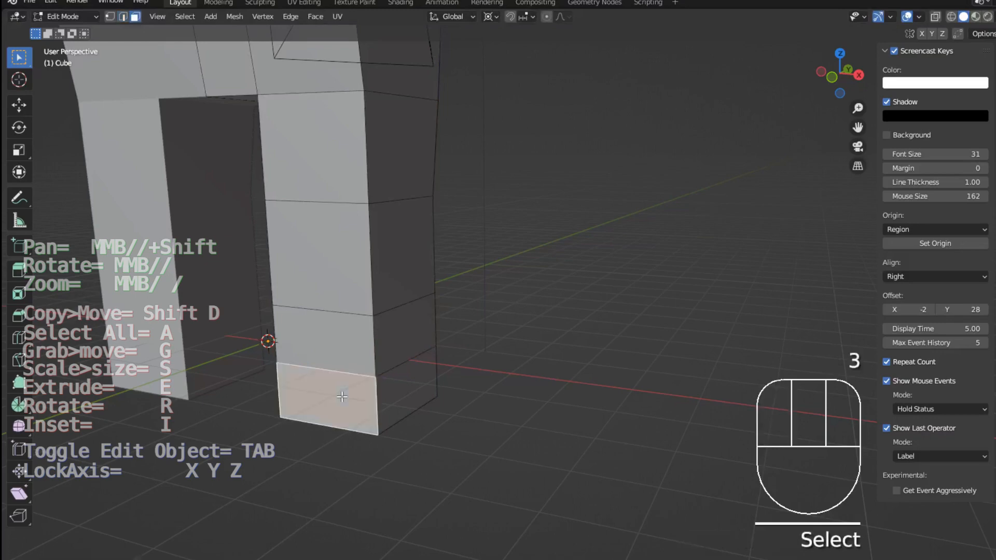
middle_drag(324, 419, 339, 451)
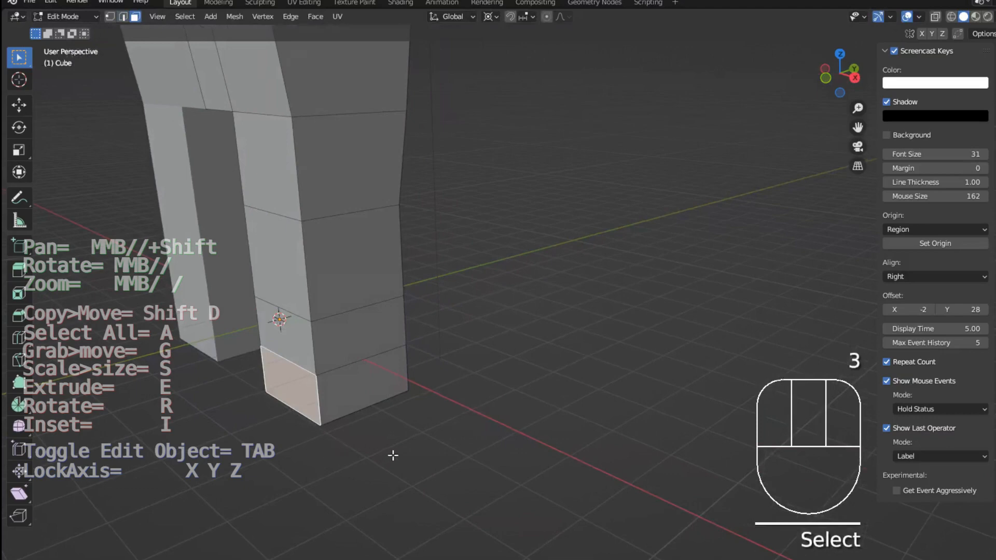
key(e)
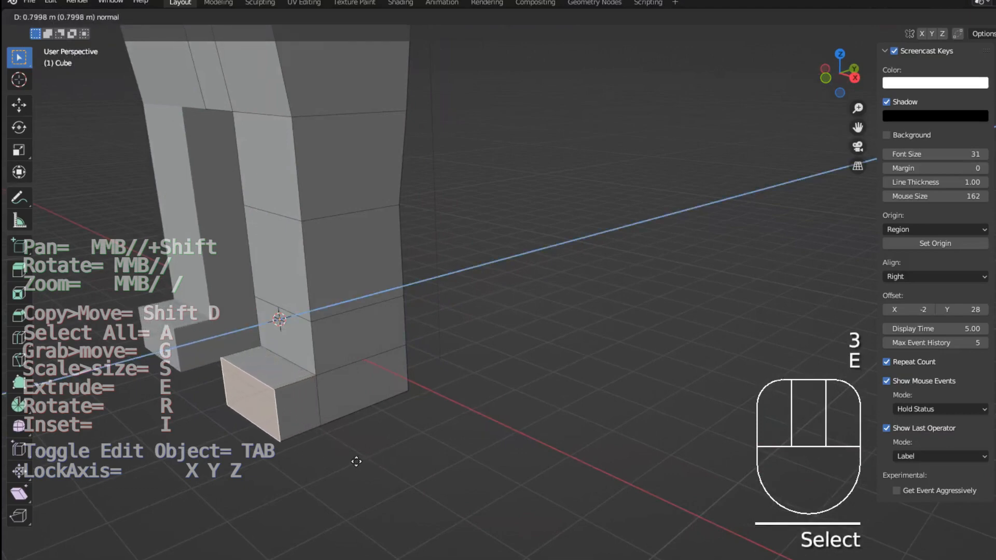
click(344, 461)
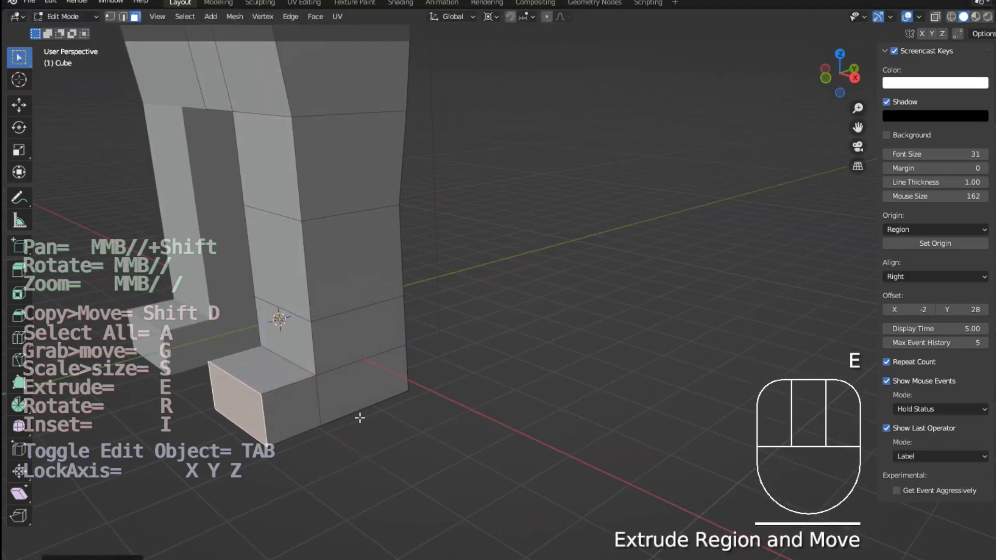
Save the model in the Blender folder over the existing file Blender Roblox.blend
middle_drag(219, 493, 298, 448)
scroll(308, 428, down, 6)
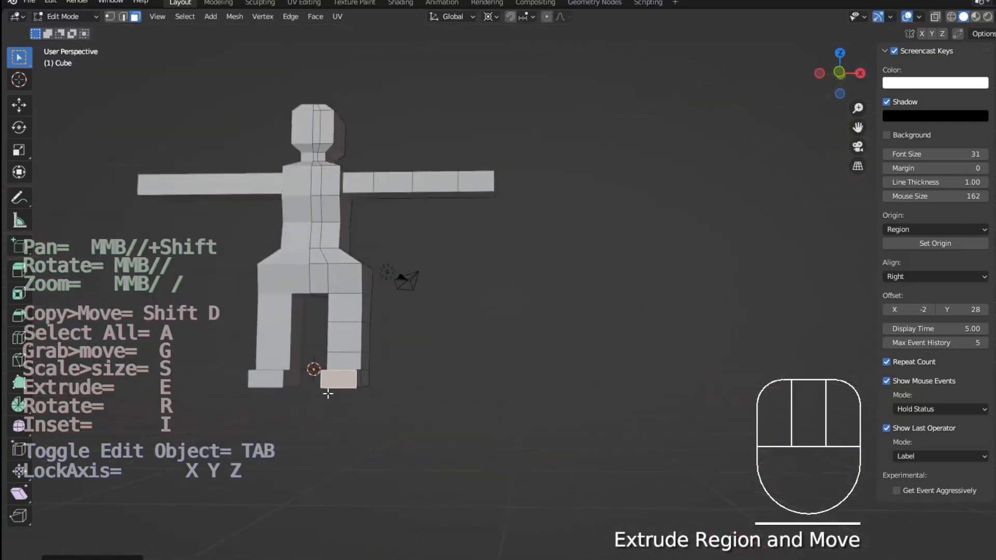
middle_drag(449, 310, 458, 327)
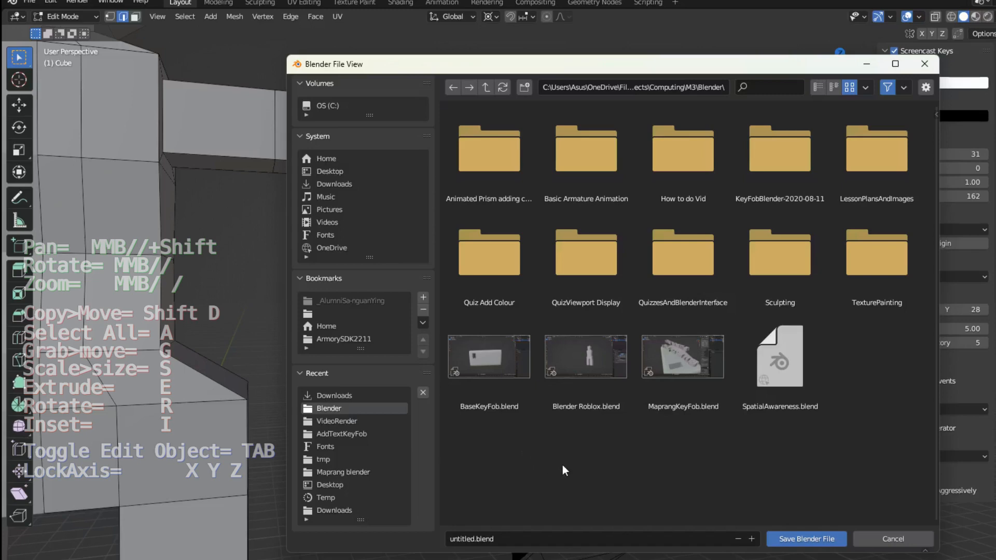
click(574, 352)
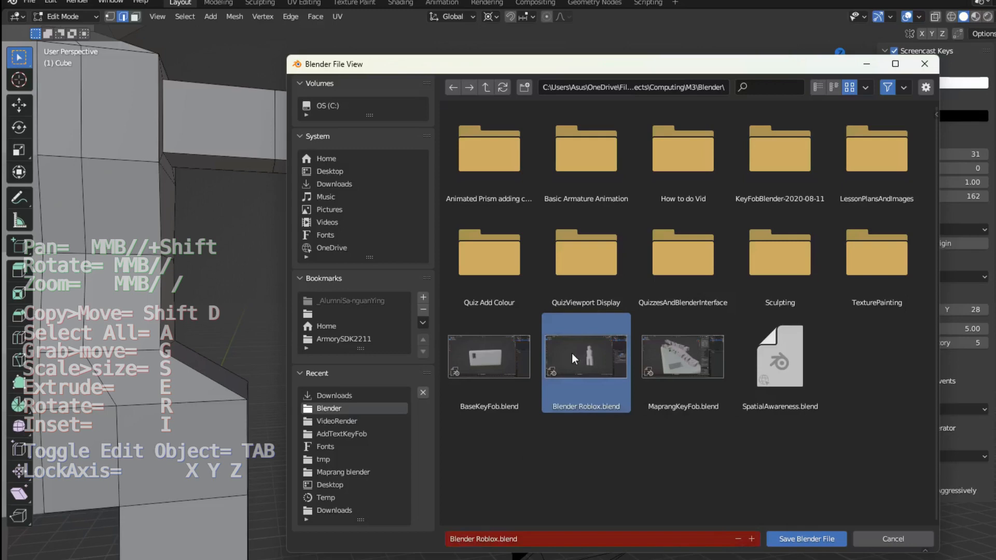
click(827, 539)
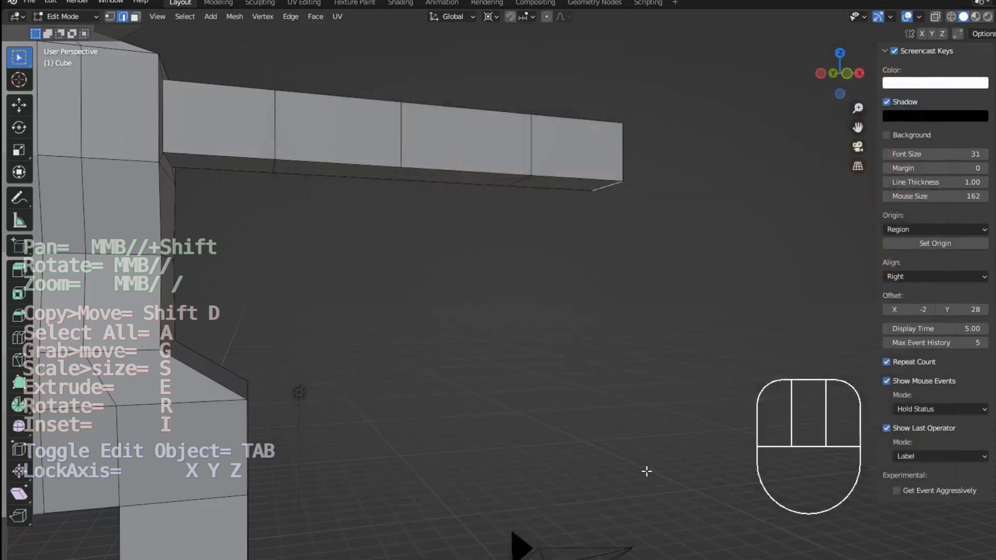
Select the ring of narrow torso-side faces around the arm's base and move it outward along X by about 1.75 m to widen the shoulders
scroll(689, 285, down, 10)
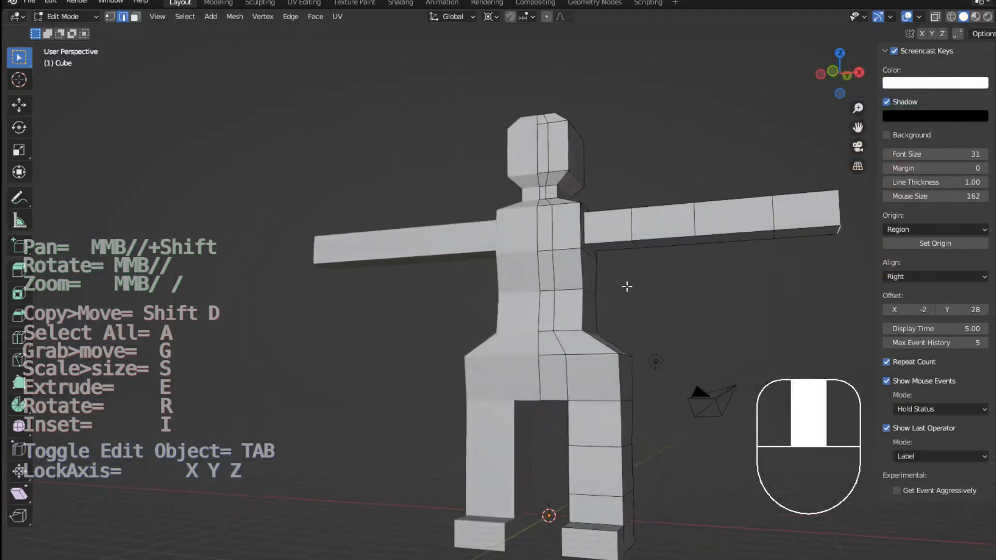
middle_drag(689, 284, 493, 236)
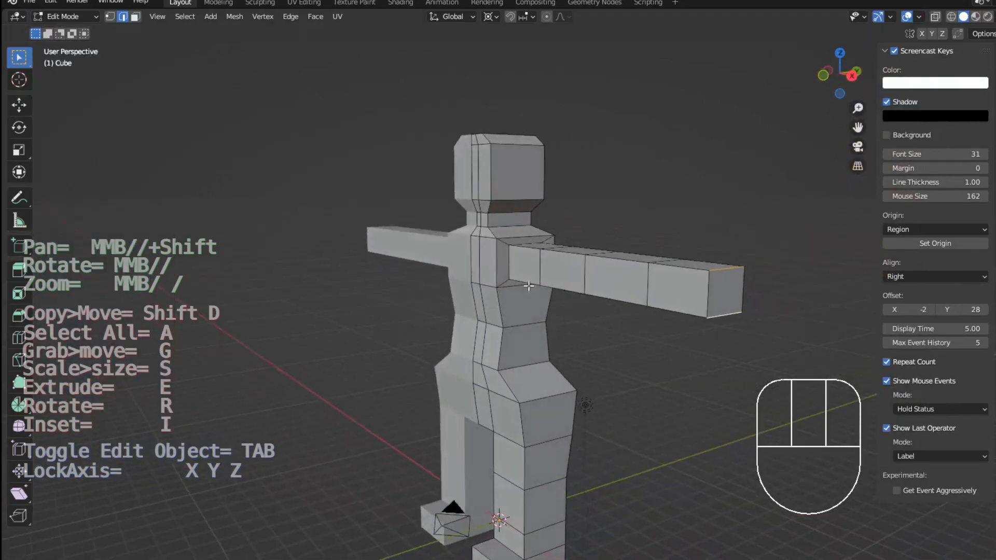
click(506, 255)
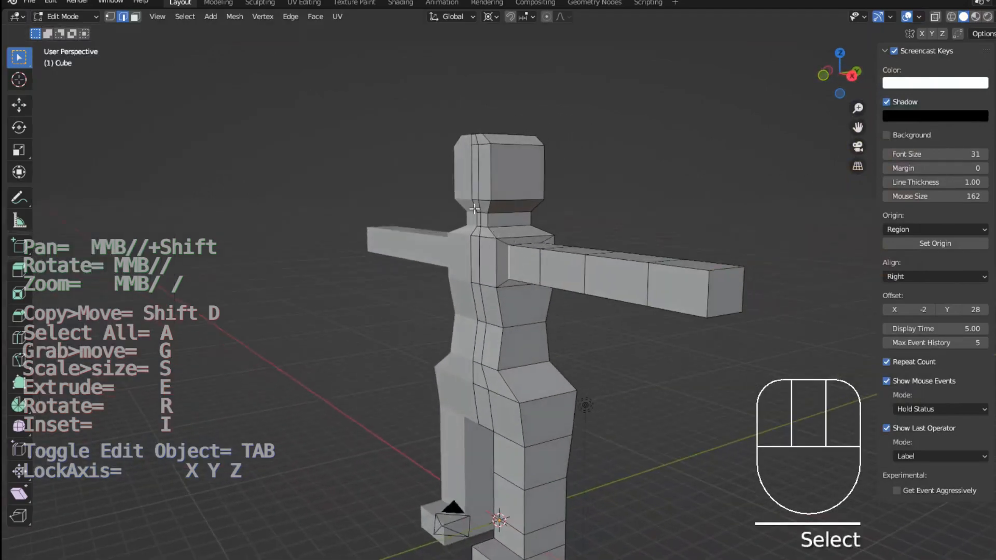
click(136, 17)
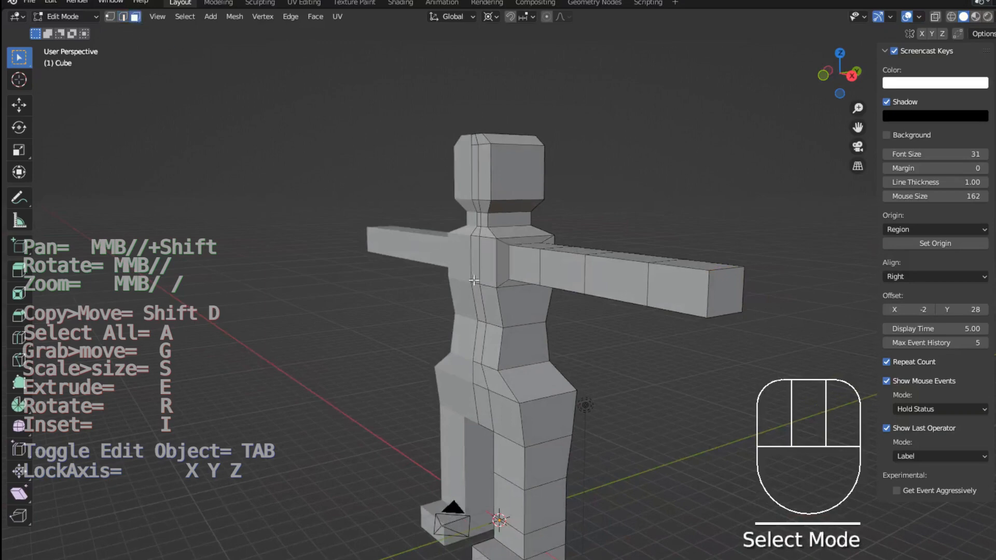
click(504, 254)
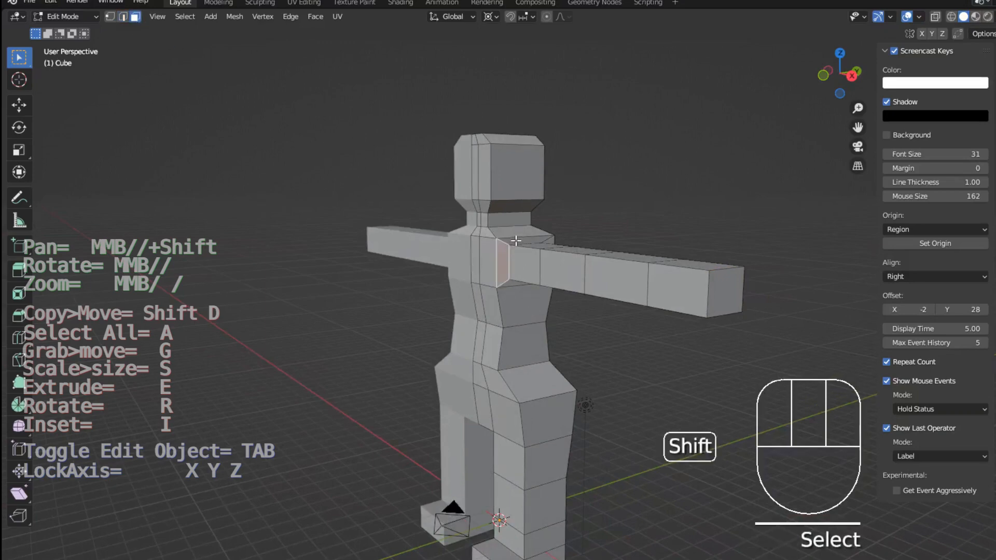
shift+click(517, 241)
shift+click(511, 283)
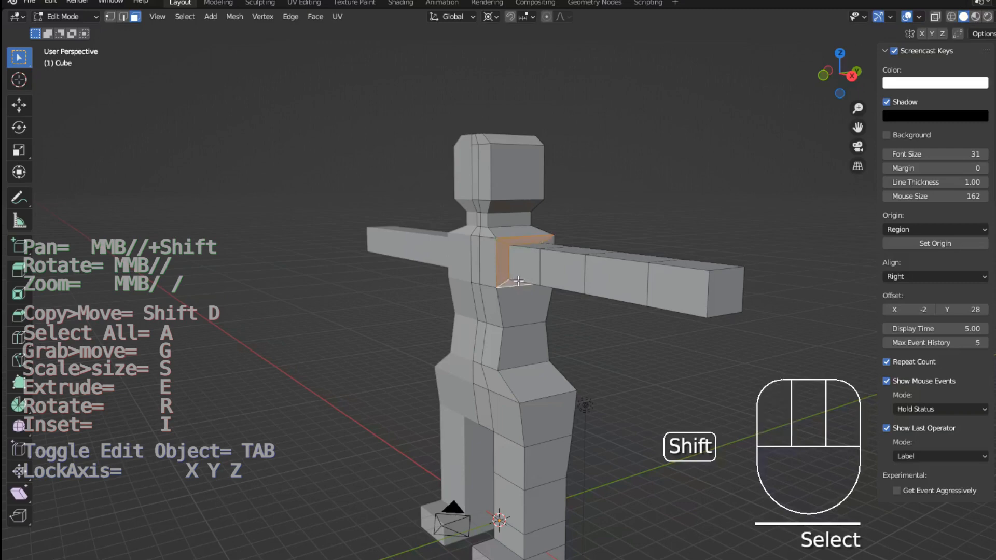
middle_drag(527, 271, 466, 268)
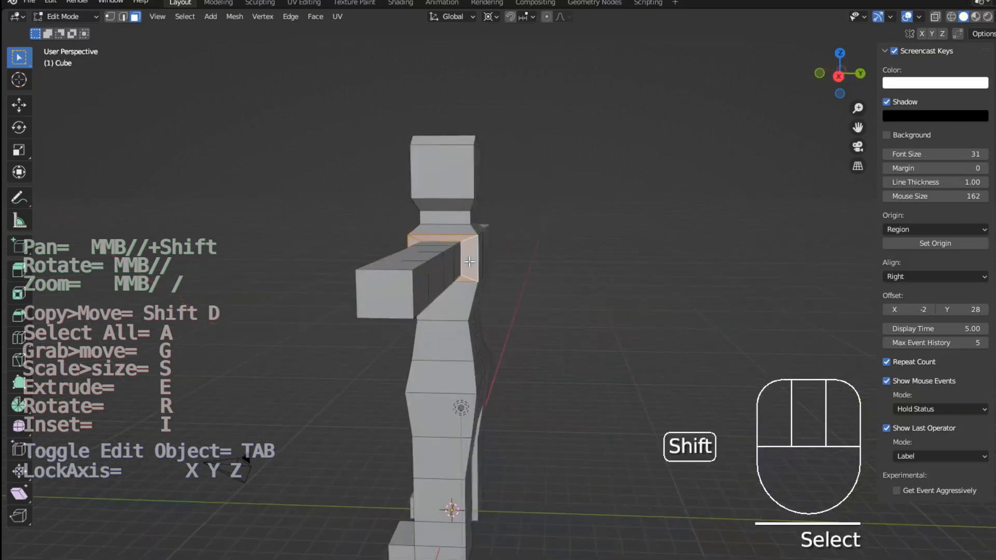
middle_drag(263, 281, 415, 282)
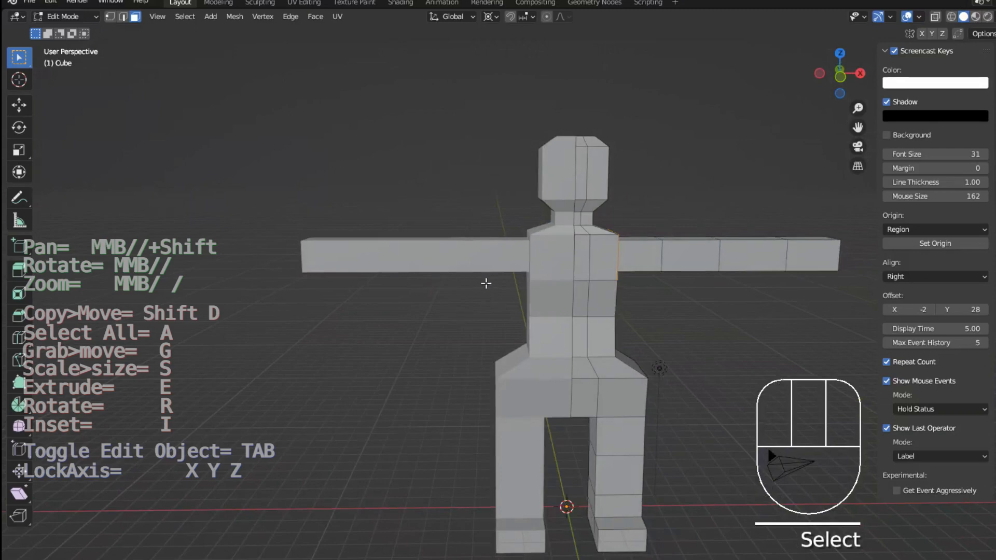
key(KP_1)
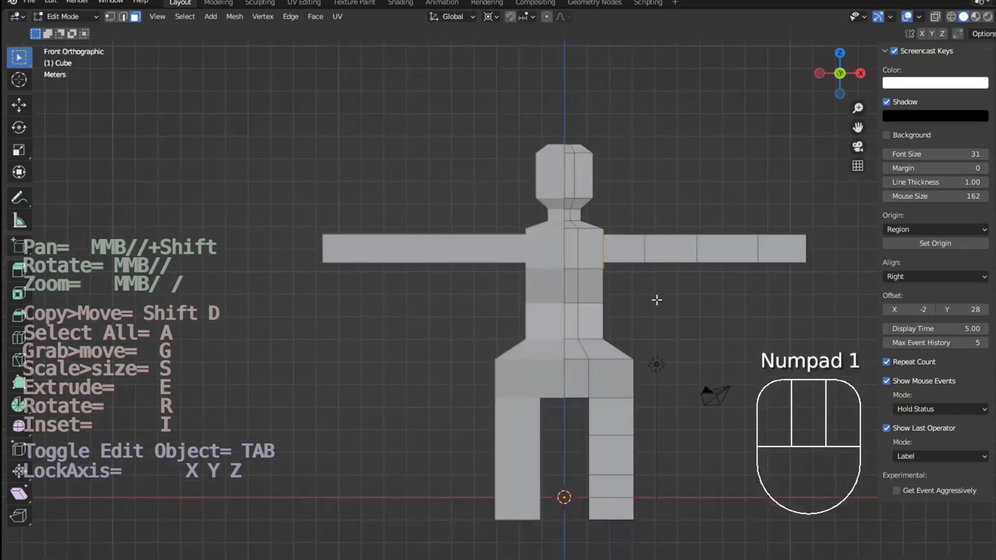
key(g)
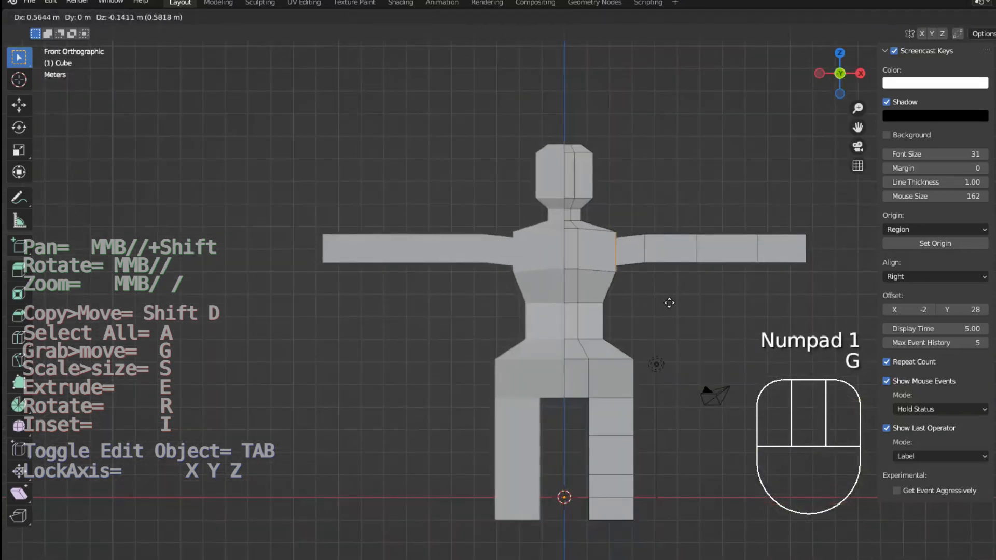
key(x)
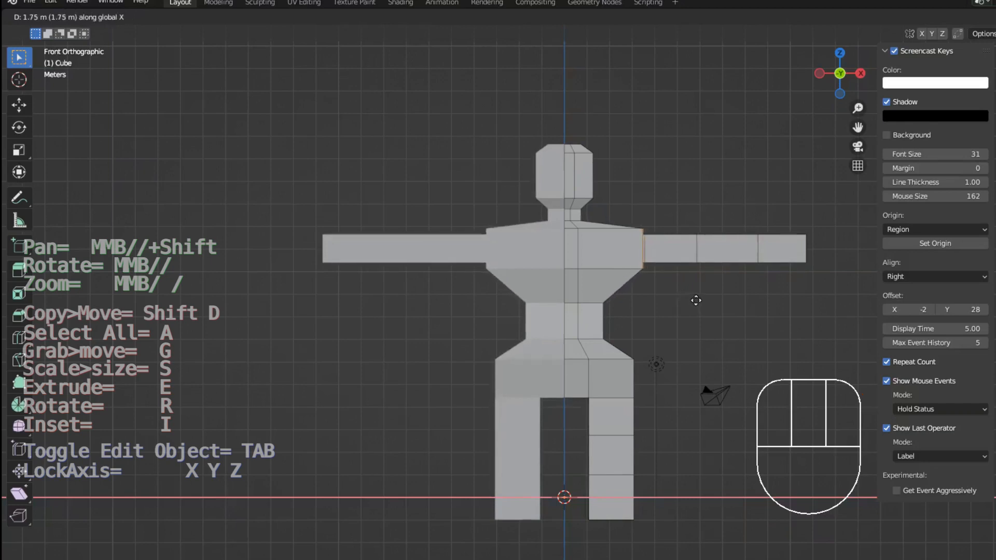
click(696, 297)
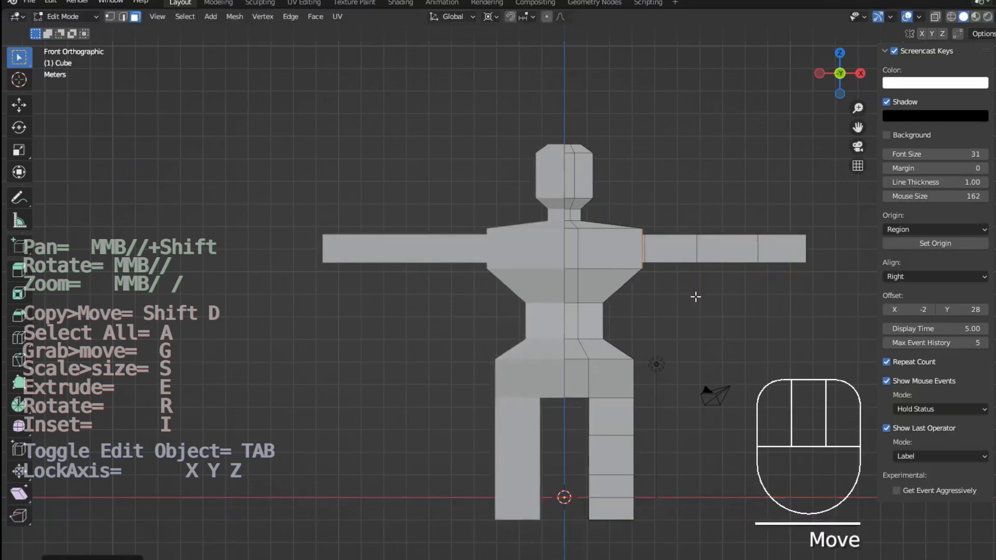